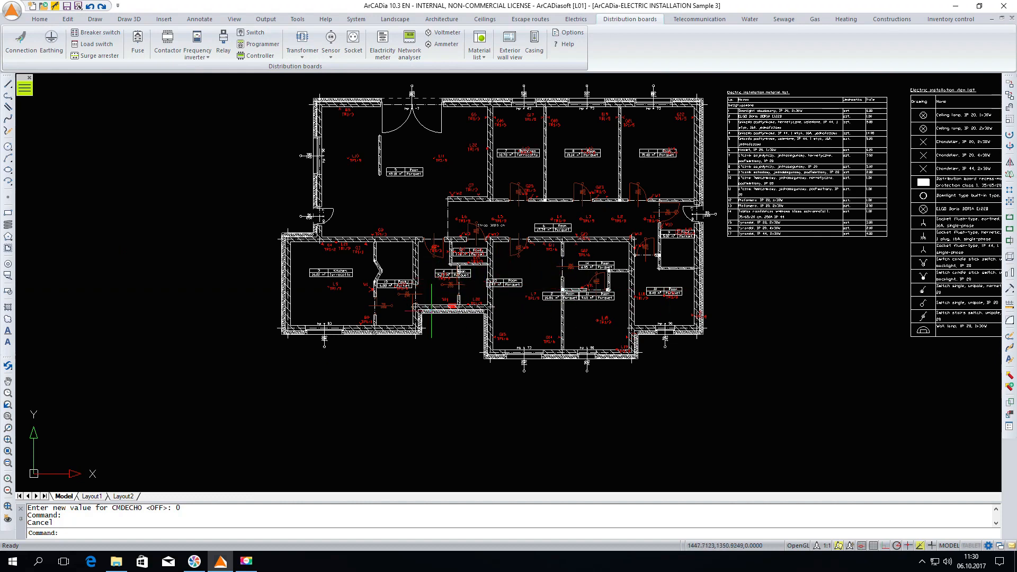
# Generate the distribution board diagram for board TR1 from the floor plan
pyautogui.scroll(3, 530, 312)
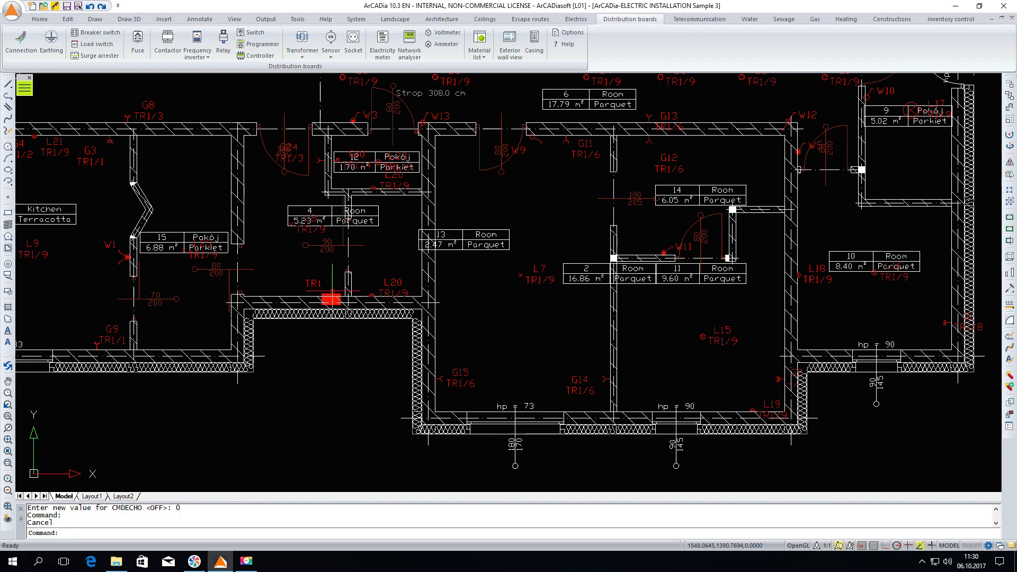
pyautogui.click(321, 289)
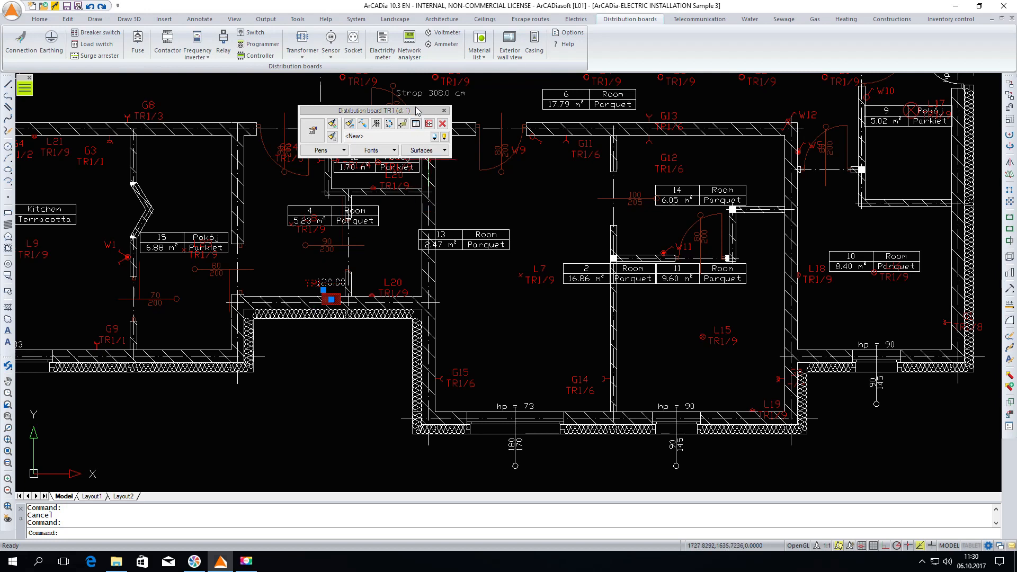
pyautogui.moveTo(417, 112); pyautogui.dragTo(504, 202)
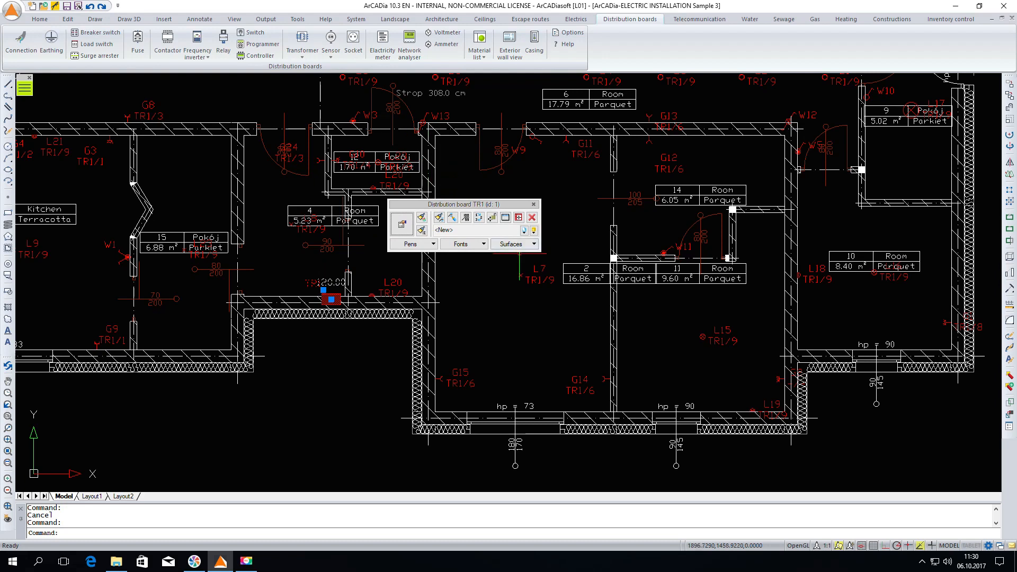
pyautogui.click(518, 219)
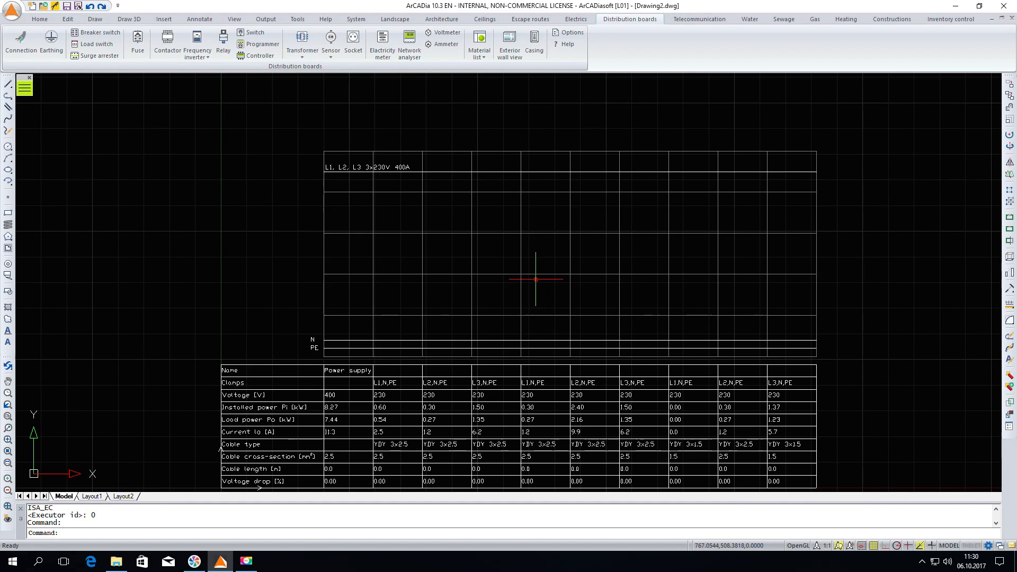
# Turn off the drawing grid behind the generated distribution board diagram
pyautogui.scroll(-2, 536, 279)
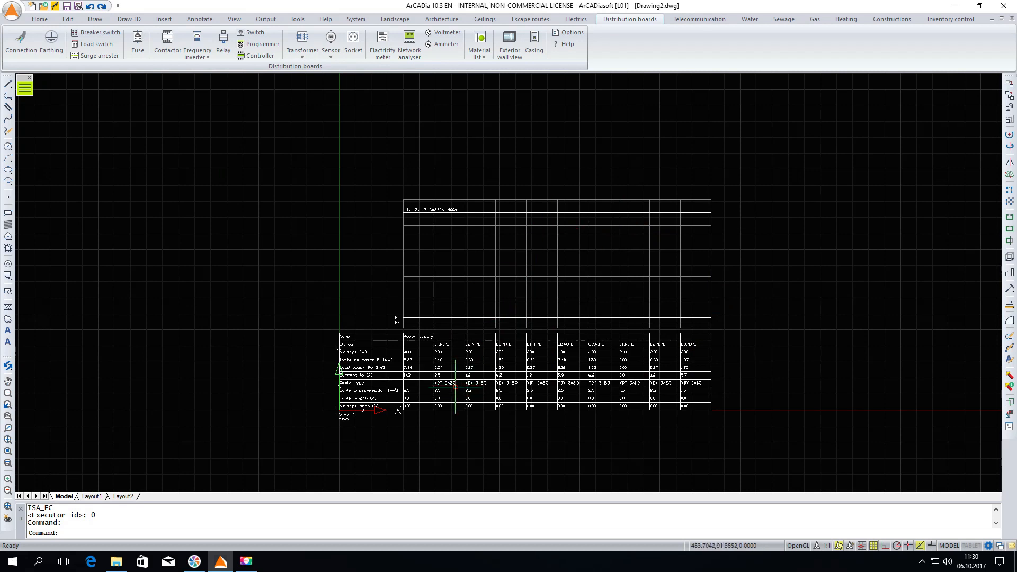
pyautogui.scroll(2, 455, 386)
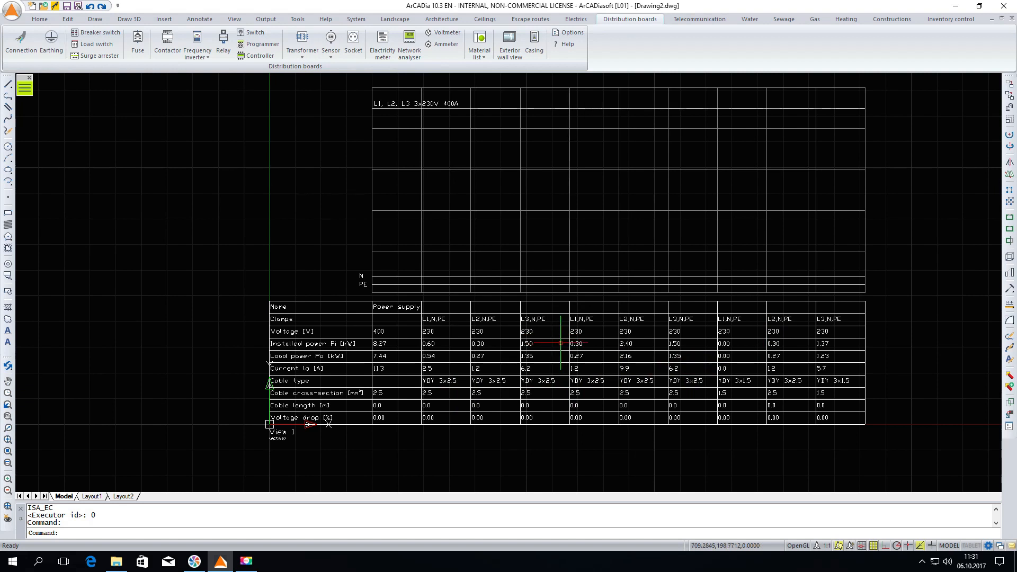
pyautogui.click(876, 548)
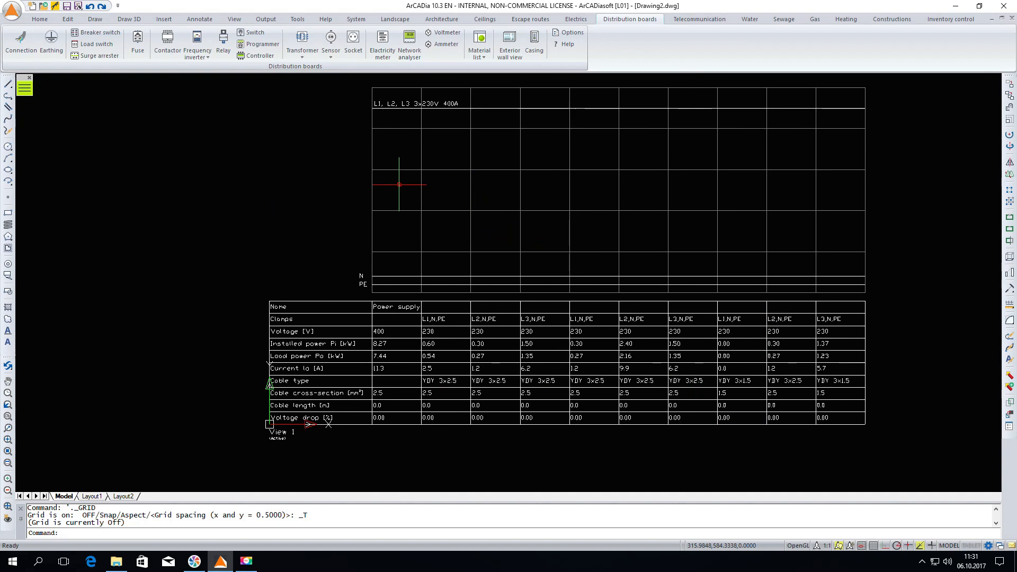
# Review the properties of the power busbar at the head of the diagram and accept them as they are
pyautogui.doubleClick(401, 104)
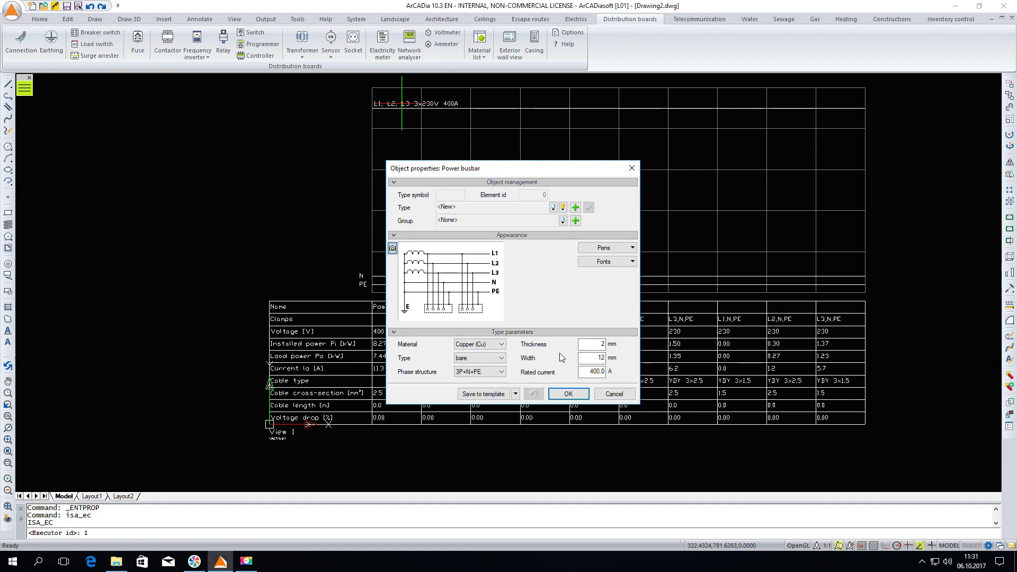
pyautogui.click(564, 398)
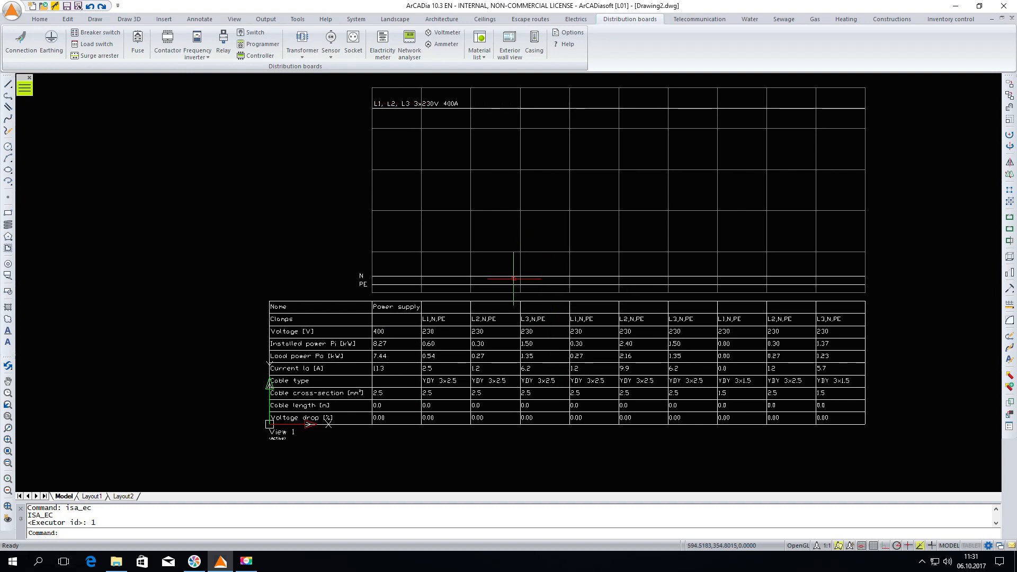
# Open the distribution board diagram's properties and review its table components and the circuit settings of the power supply and first outlet
pyautogui.doubleClick(520, 253)
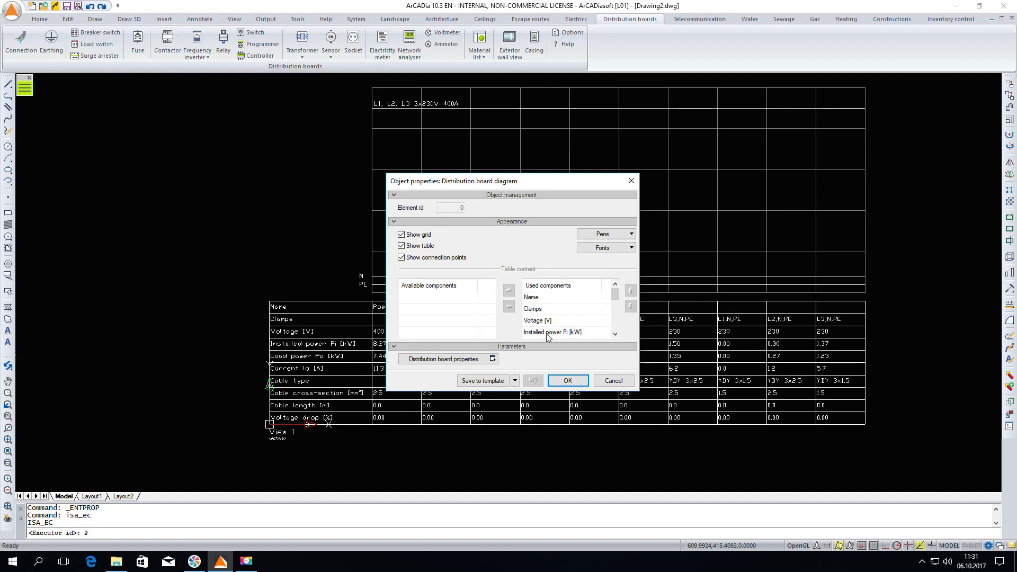
pyautogui.click(586, 309)
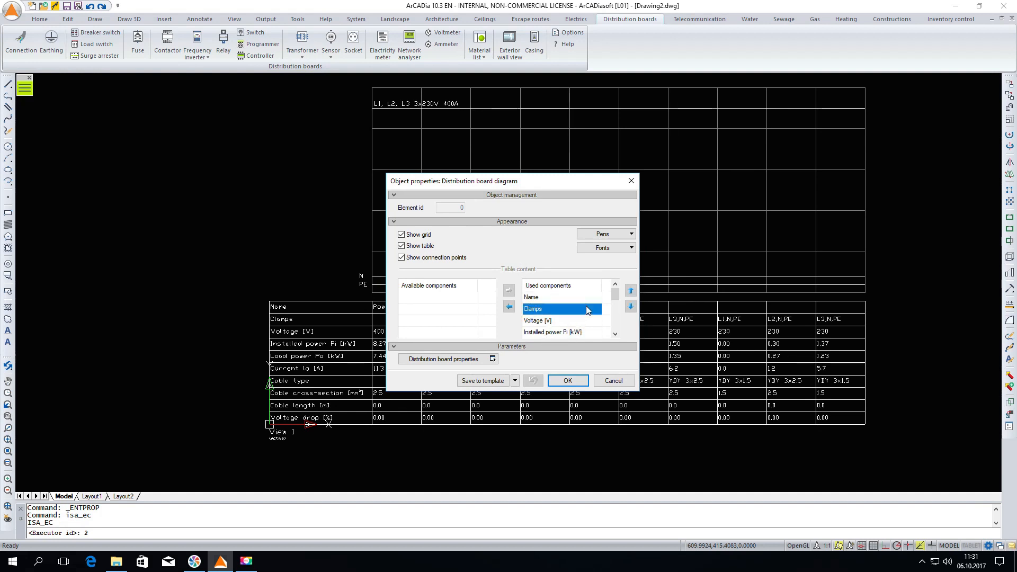
pyautogui.scroll(-1, 586, 309)
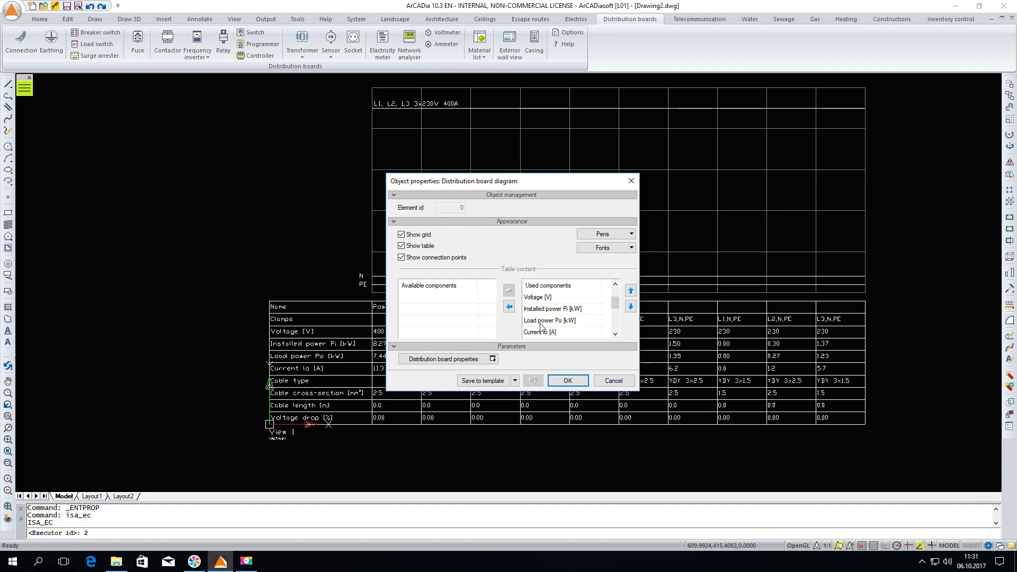
pyautogui.scroll(-1, 592, 317)
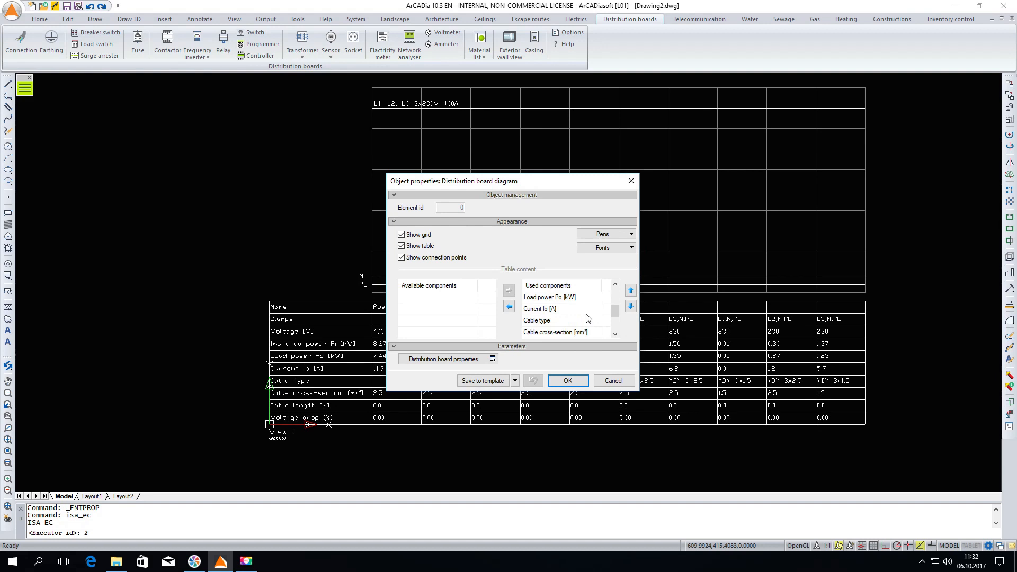
pyautogui.click(445, 359)
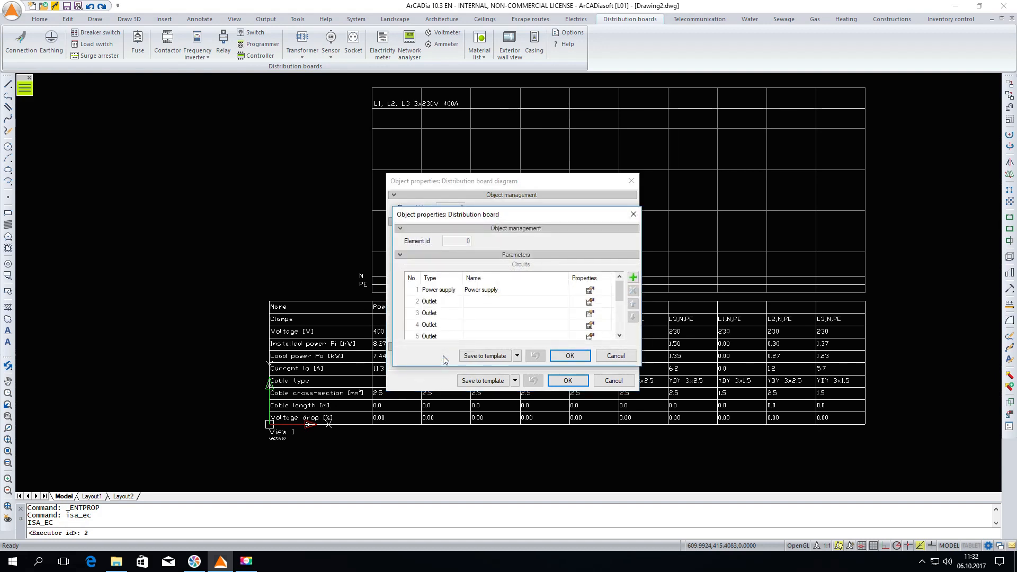
pyautogui.click(591, 291)
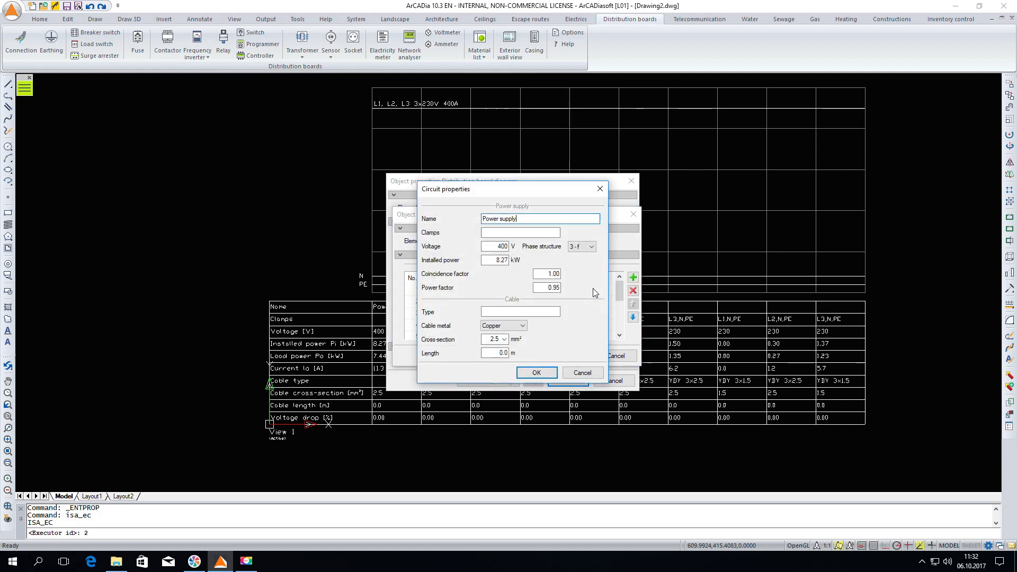
pyautogui.click(550, 372)
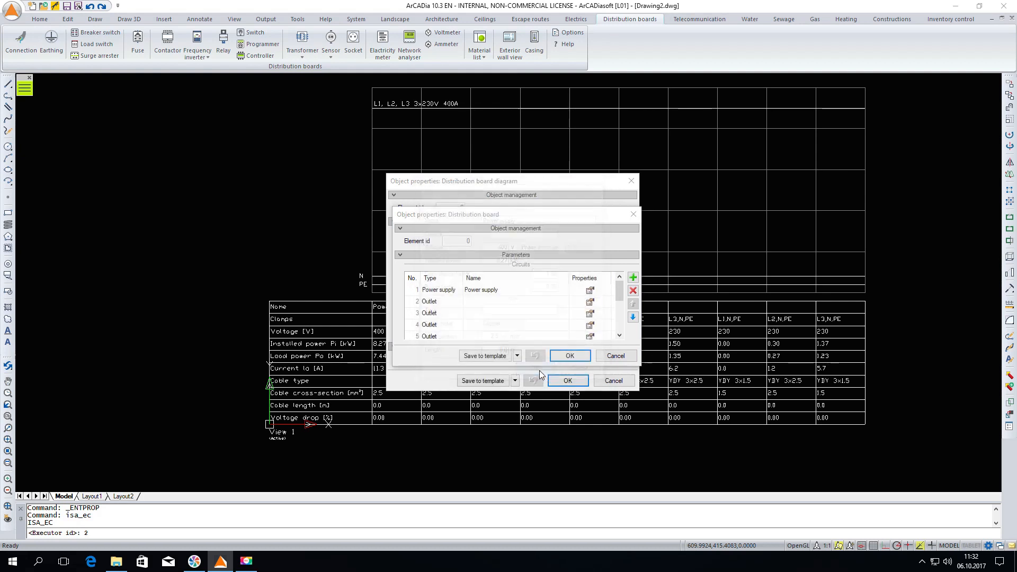
pyautogui.click(588, 305)
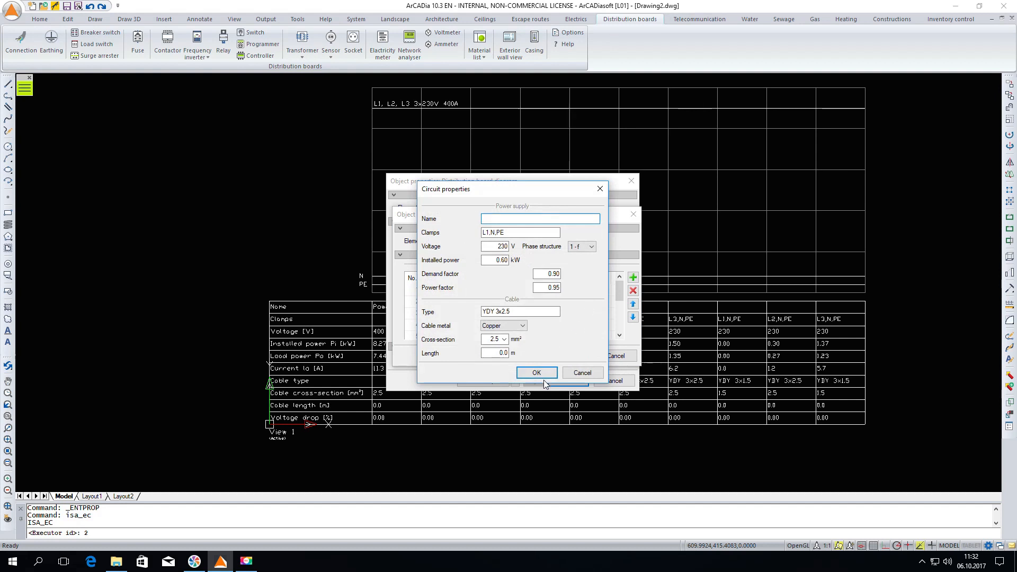
pyautogui.click(537, 373)
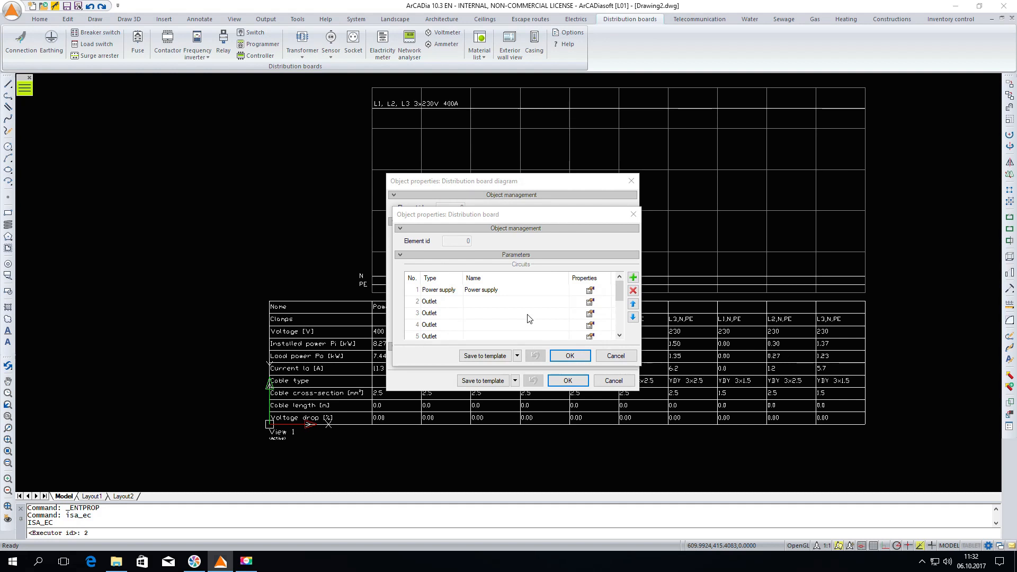
# Set the power supply circuit's coincidence factor to 0.7 and apply it to the distribution board diagram
pyautogui.click(590, 290)
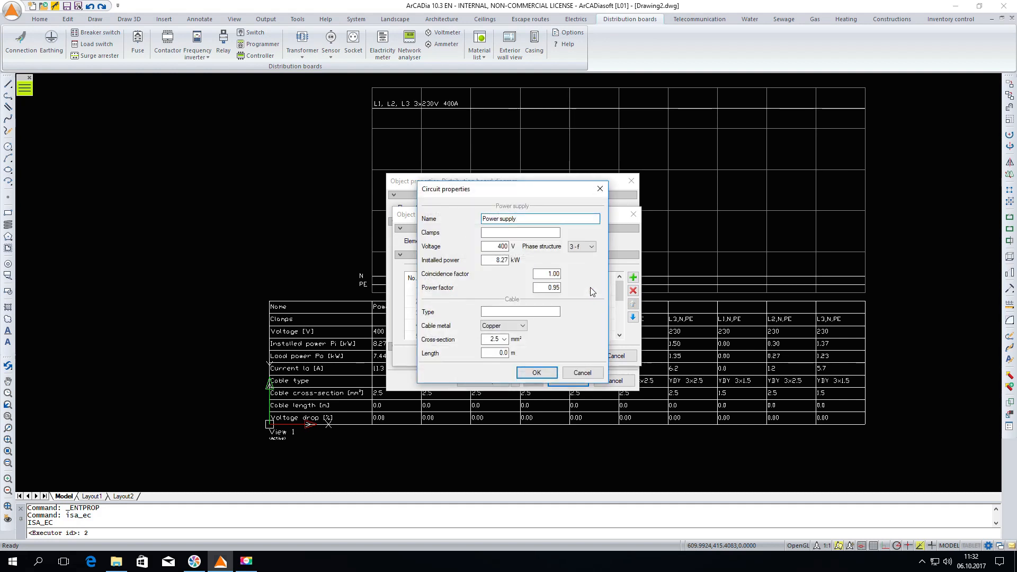
pyautogui.moveTo(540, 273); pyautogui.dragTo(557, 276)
pyautogui.write('0.7')
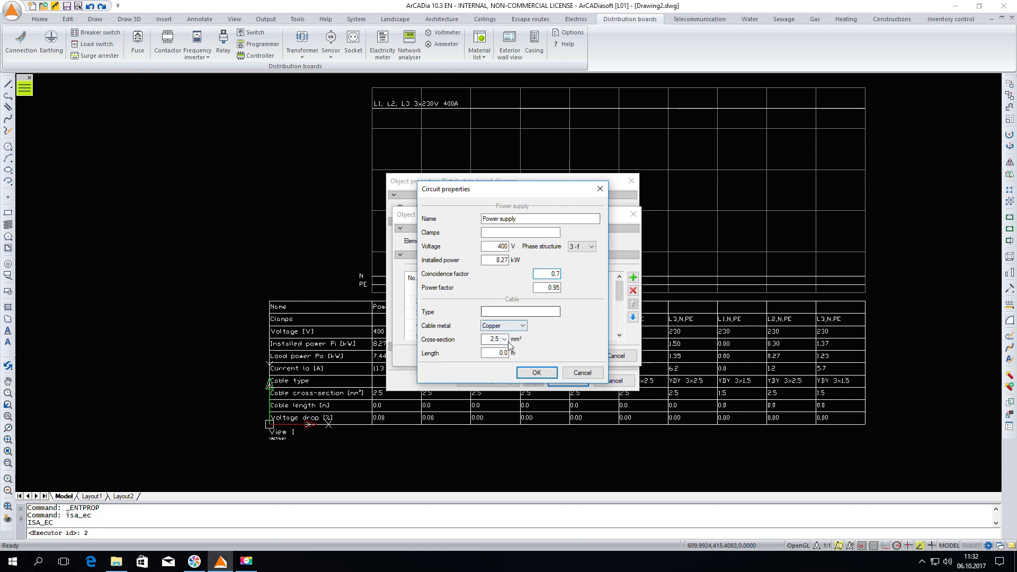
pyautogui.click(541, 376)
pyautogui.click(563, 358)
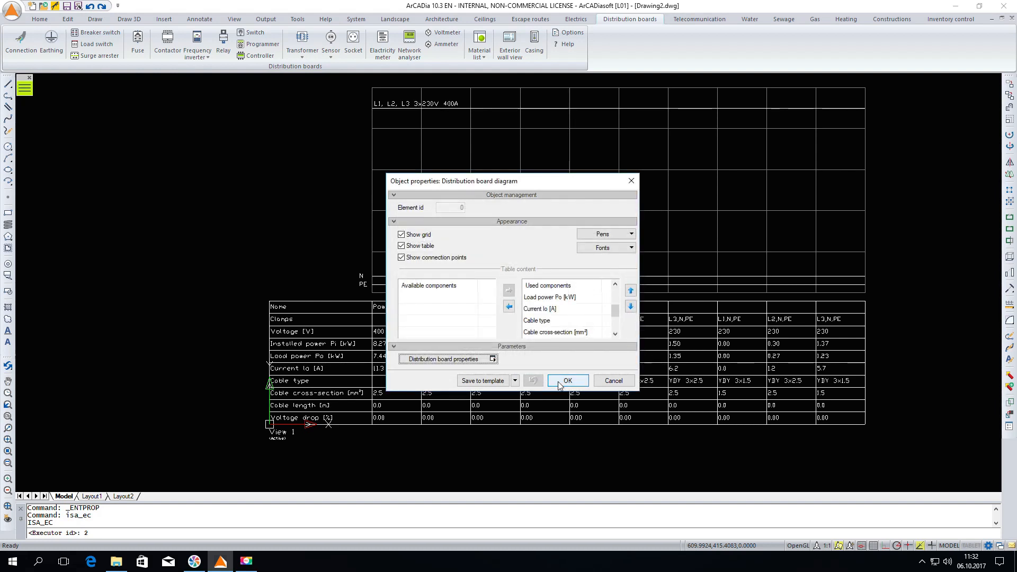
pyautogui.click(559, 382)
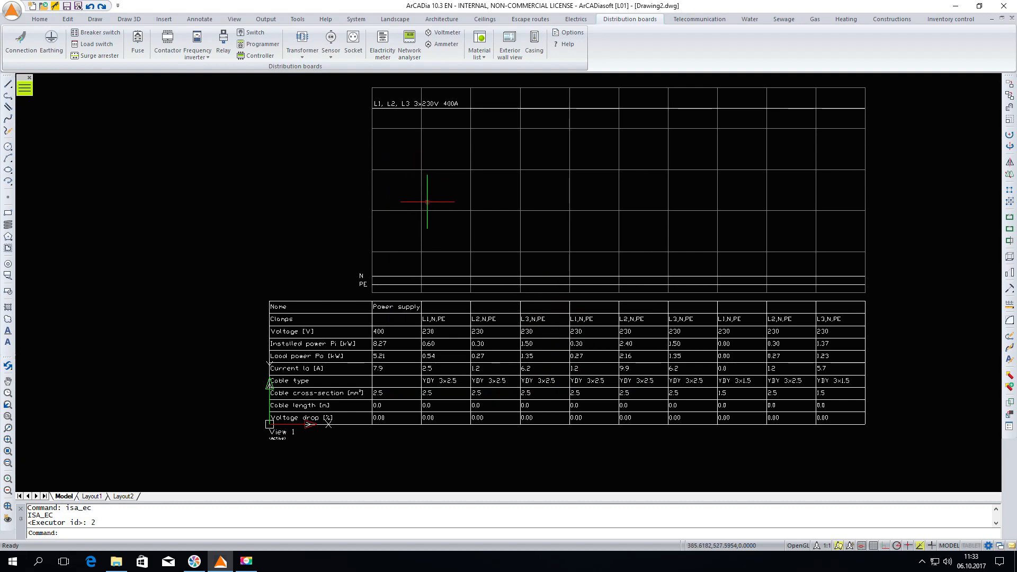
# Widen the diagram's power supply column by stretching its boundary until the busbar label fits inside
pyautogui.moveTo(411, 211); pyautogui.dragTo(414, 308, button='middle')
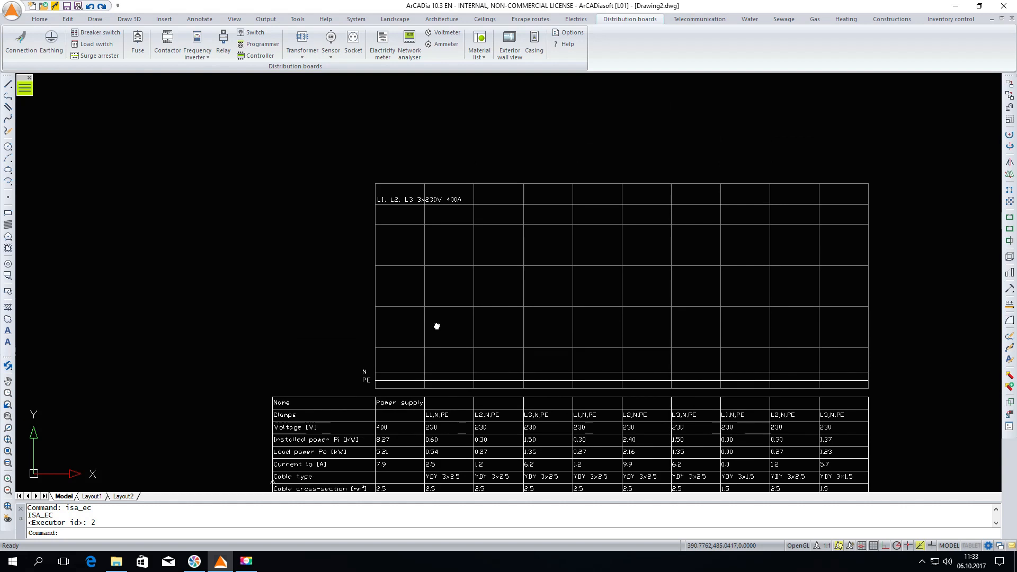
pyautogui.click(407, 184)
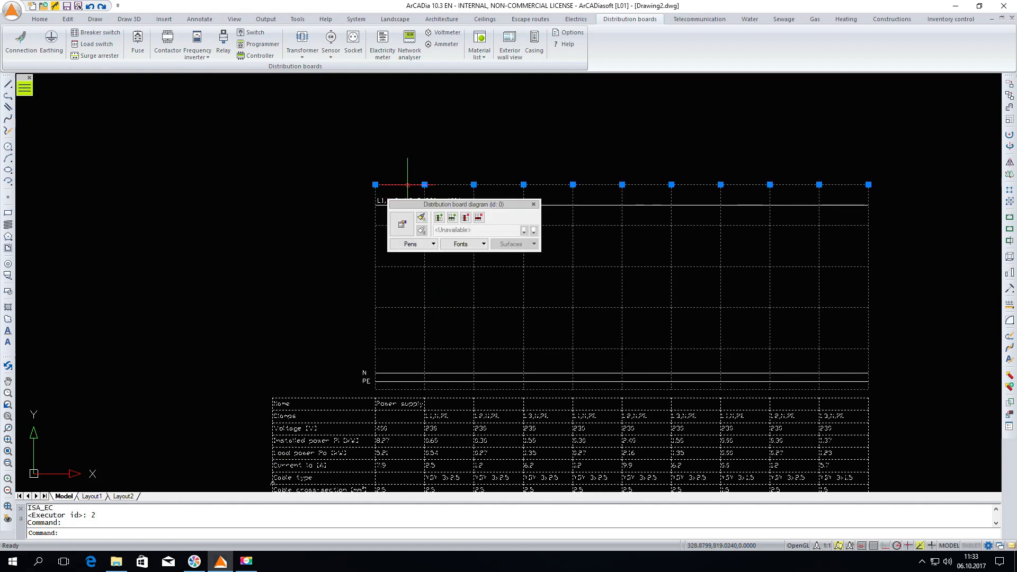
pyautogui.click(425, 184)
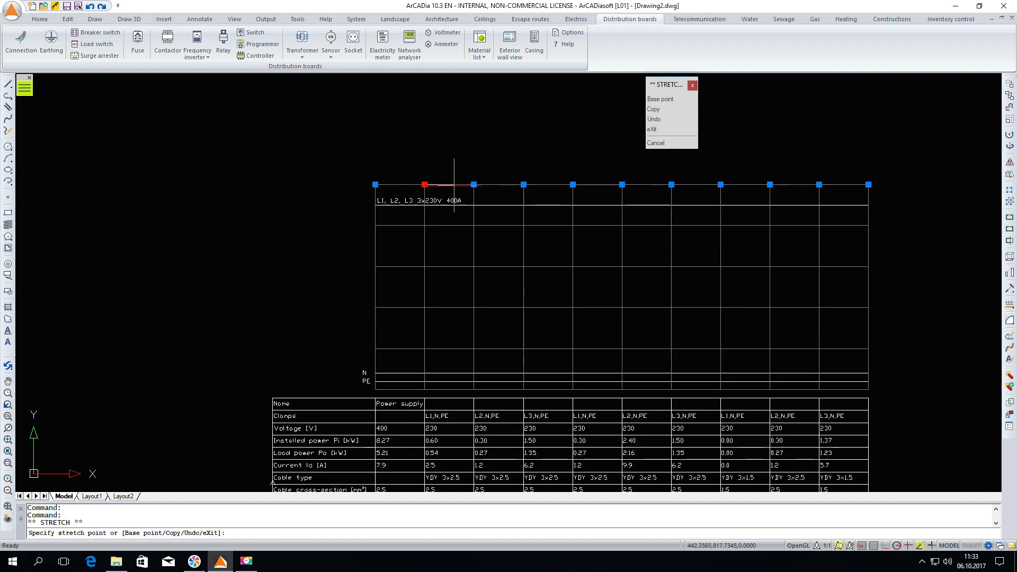
pyautogui.click(463, 184)
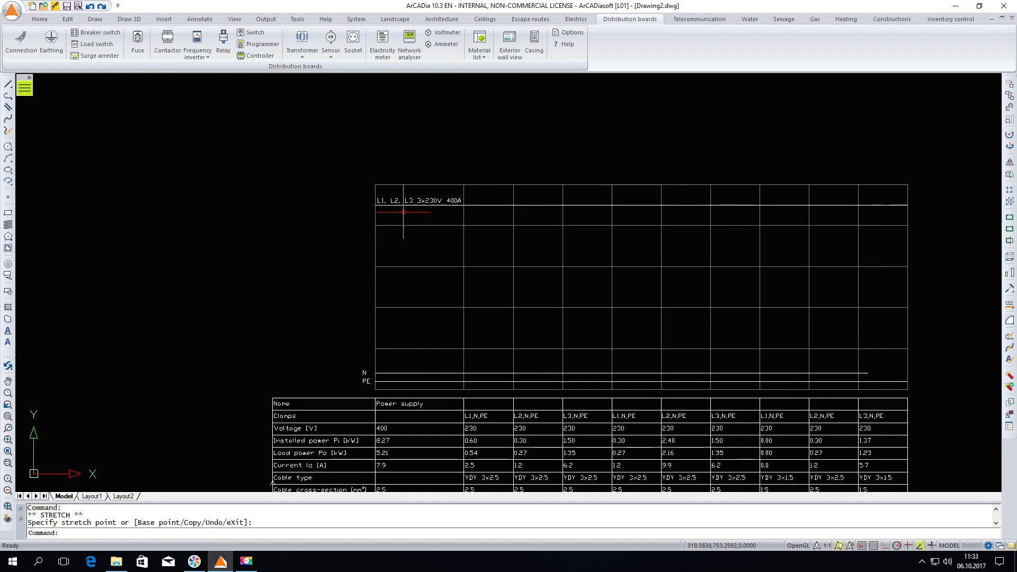
# Insert a breaker switch with auxiliary contacts (NO 1, NC 1) in the power supply column, below the power busbar
pyautogui.scroll(-2, 403, 212)
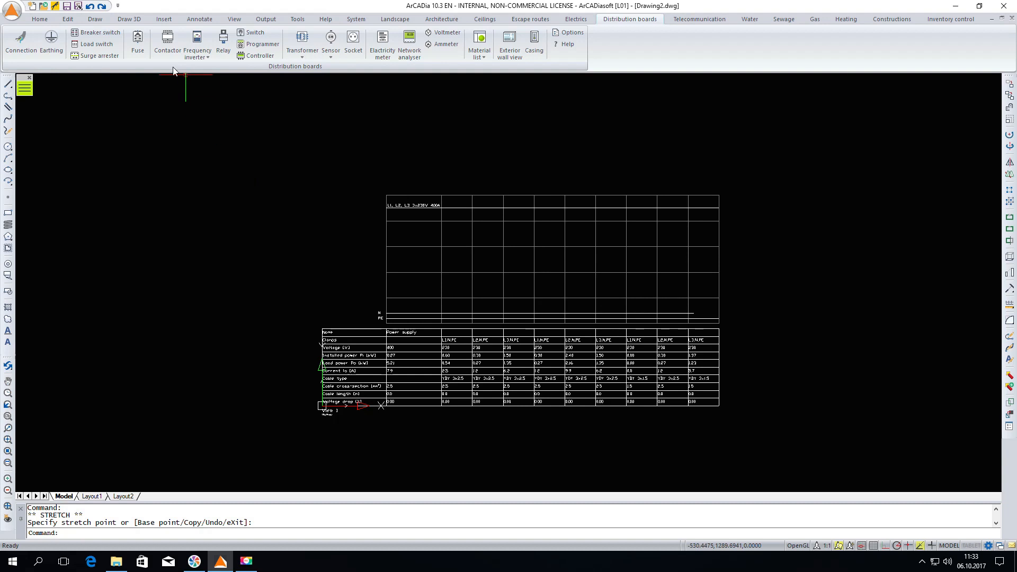
pyautogui.click(83, 33)
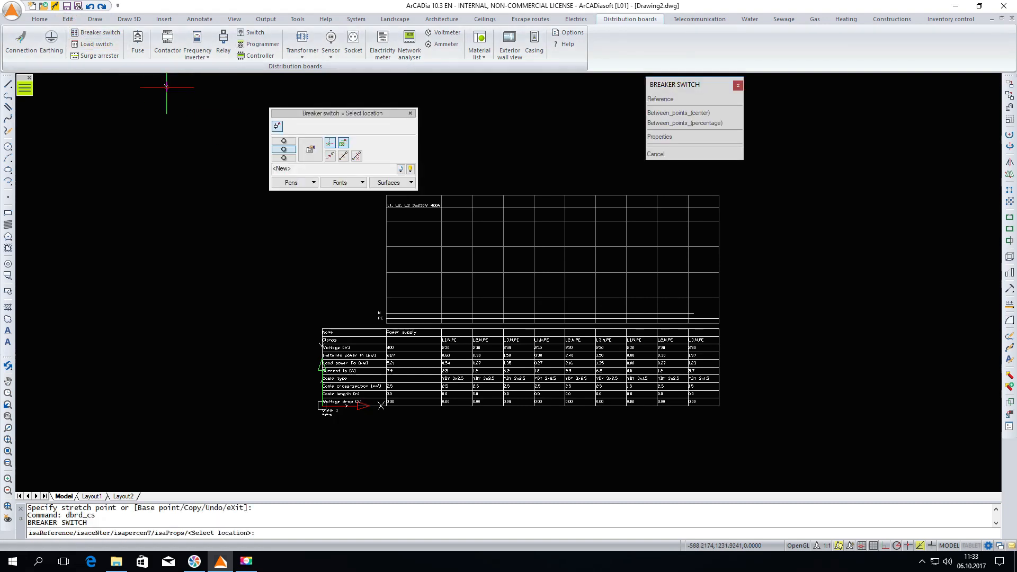
pyautogui.click(311, 153)
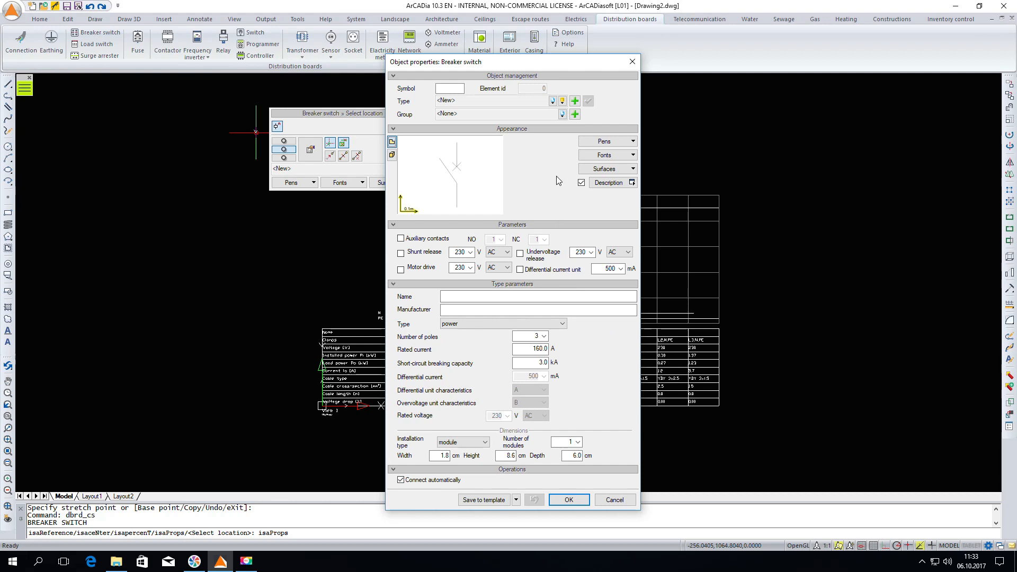
pyautogui.click(563, 101)
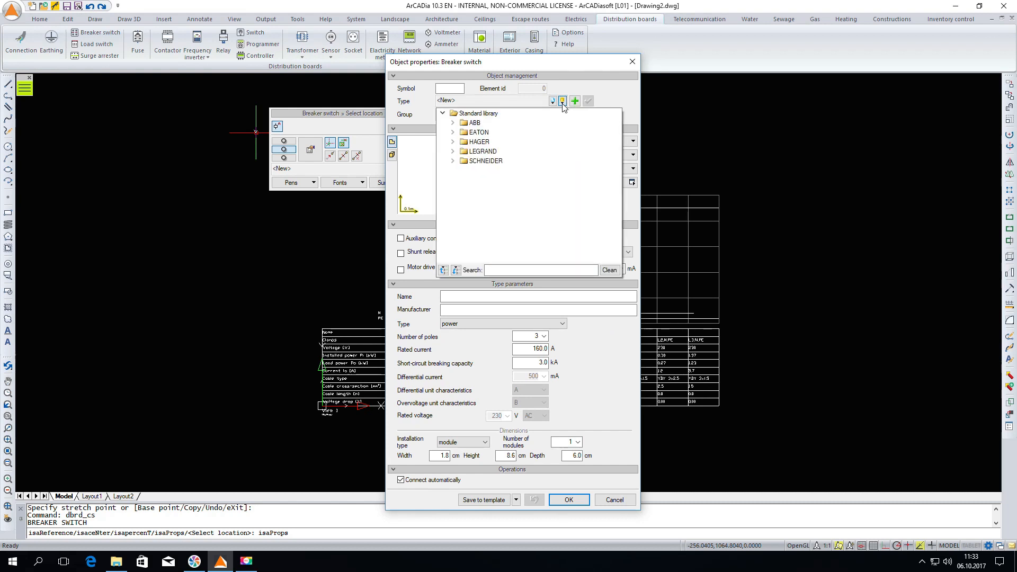
pyautogui.click(601, 331)
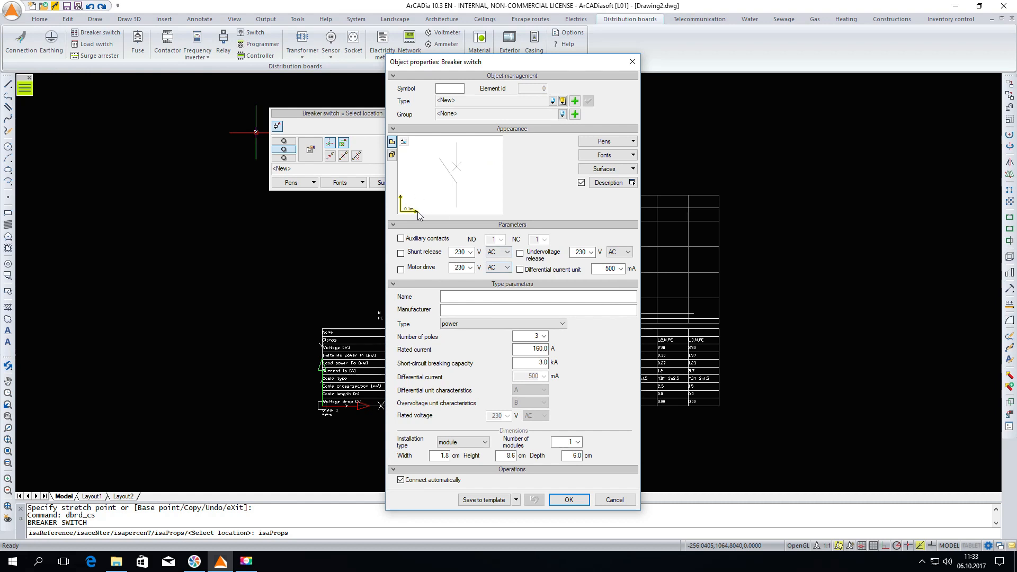
pyautogui.click(401, 238)
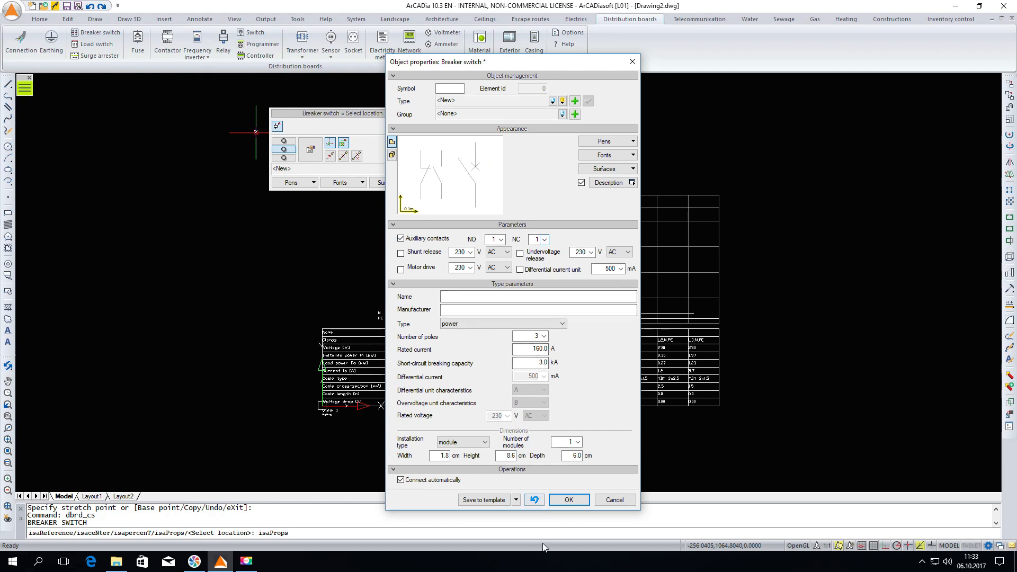
pyautogui.click(569, 500)
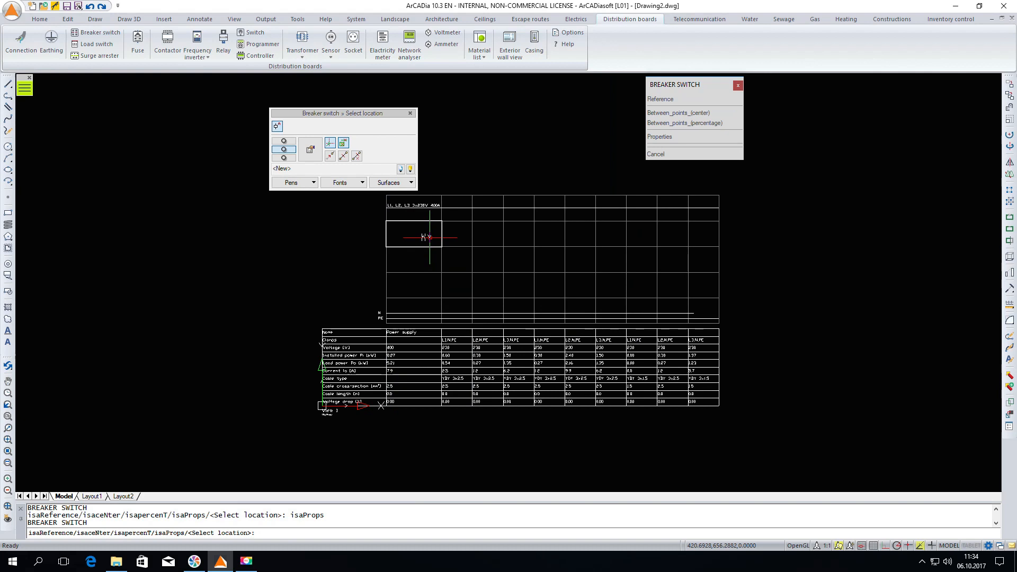
pyautogui.click(413, 234)
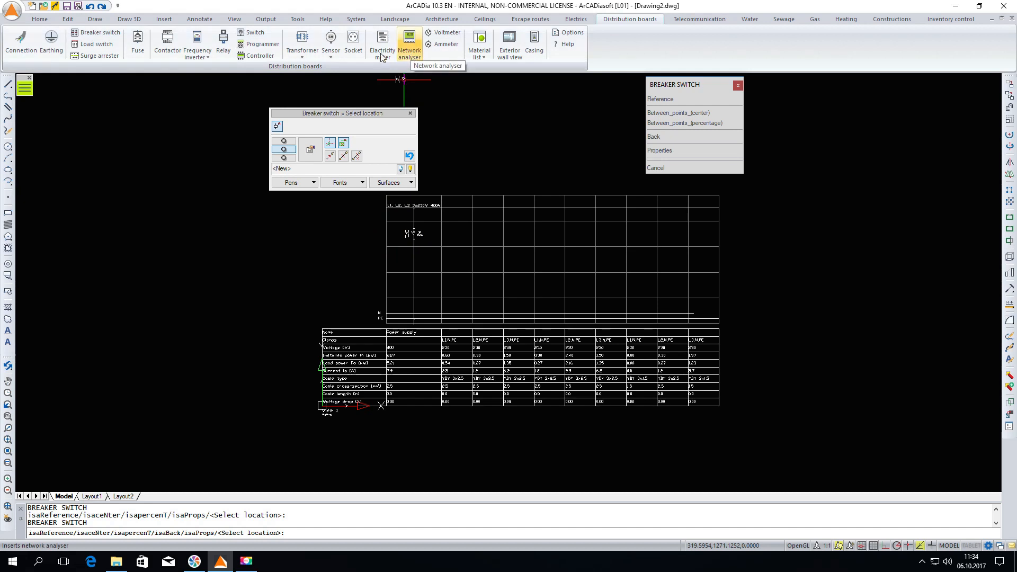
# Start a signalisation element and set its type to Lamp, with automatic connection turned off
pyautogui.click(330, 59)
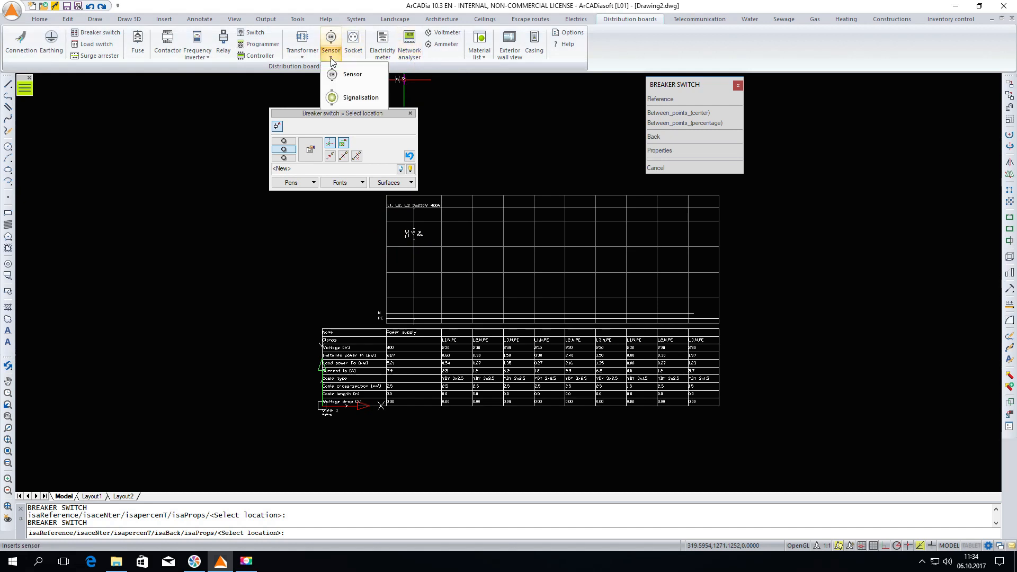
pyautogui.click(337, 109)
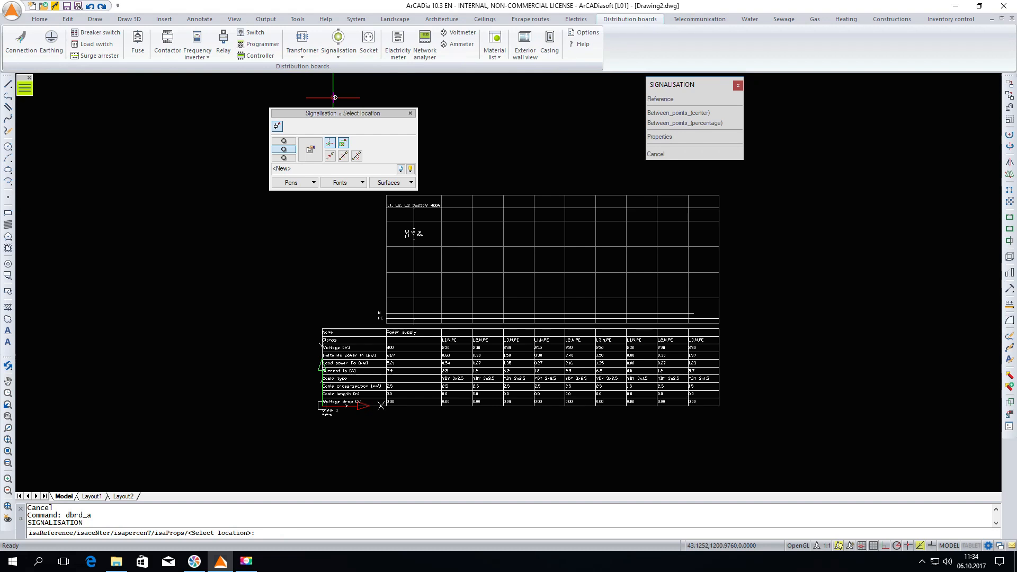
pyautogui.click(315, 154)
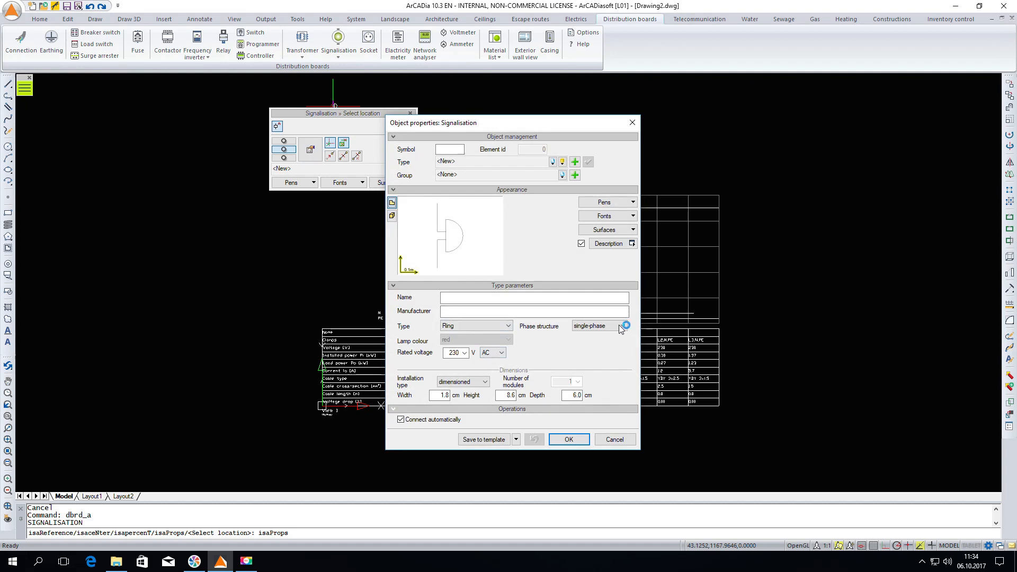
pyautogui.click(496, 325)
pyautogui.click(480, 343)
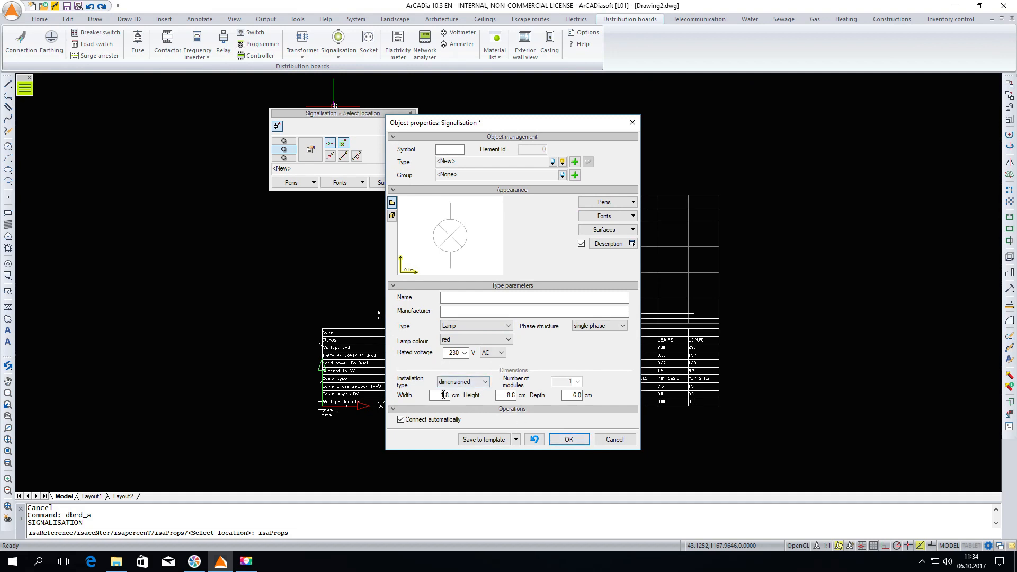
pyautogui.click(400, 419)
pyautogui.click(562, 443)
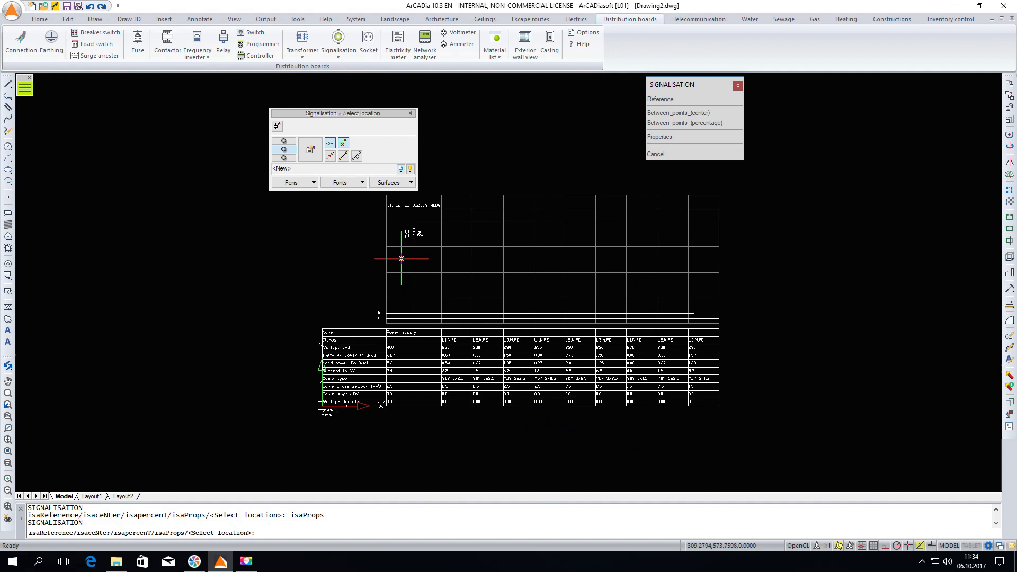
# Place the lamp in the power supply column, directly below the auxiliary contact nearest the breaker switch
pyautogui.scroll(3, 401, 258)
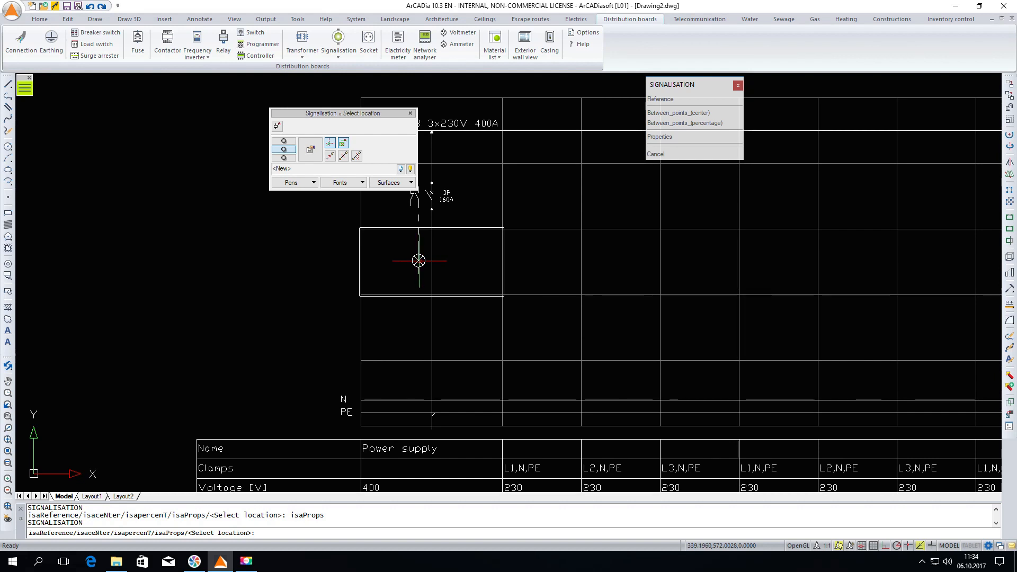
pyautogui.click(419, 261)
pyautogui.press('Escape')
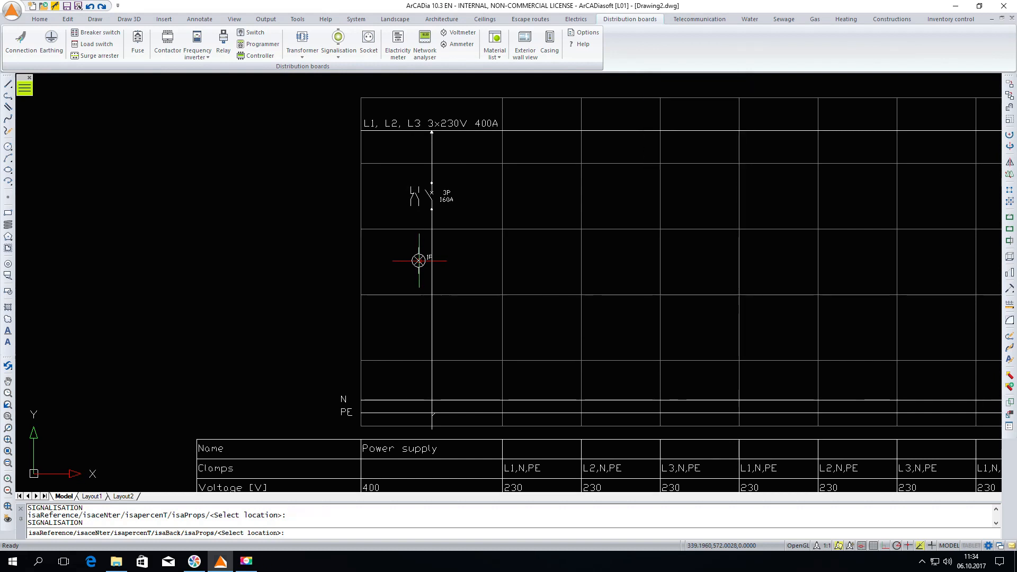
# With ortho mode on, draw an electric connection from the top of the auxiliary contact nearest the breaker up and across to the main supply line
pyautogui.click(24, 45)
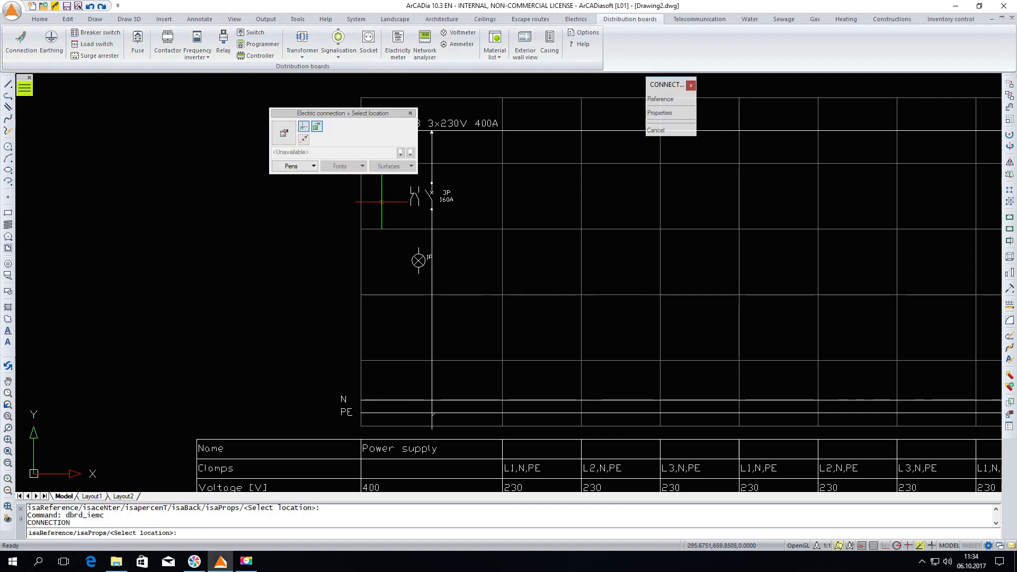
pyautogui.scroll(3, 438, 155)
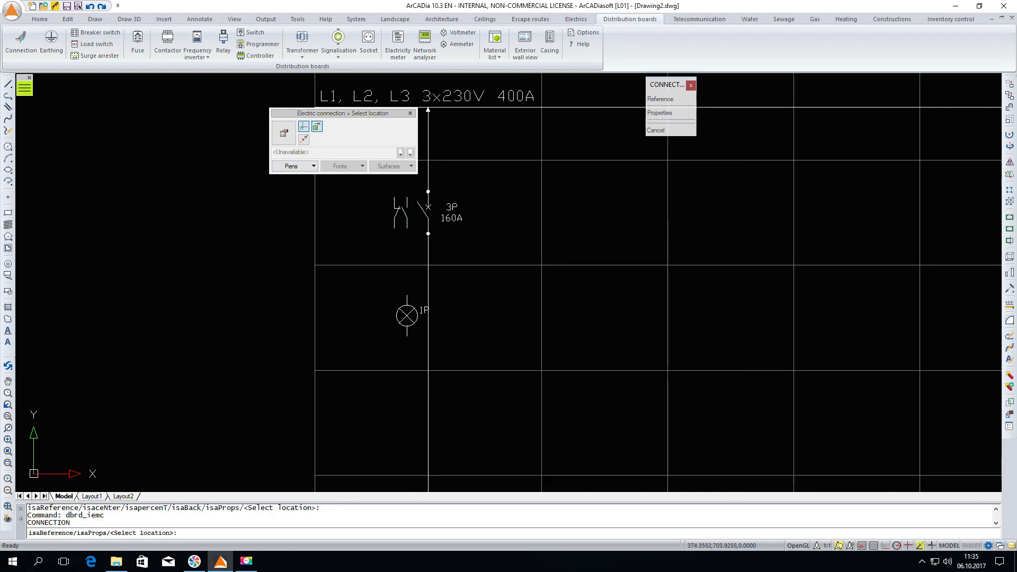
pyautogui.scroll(3, 505, 299)
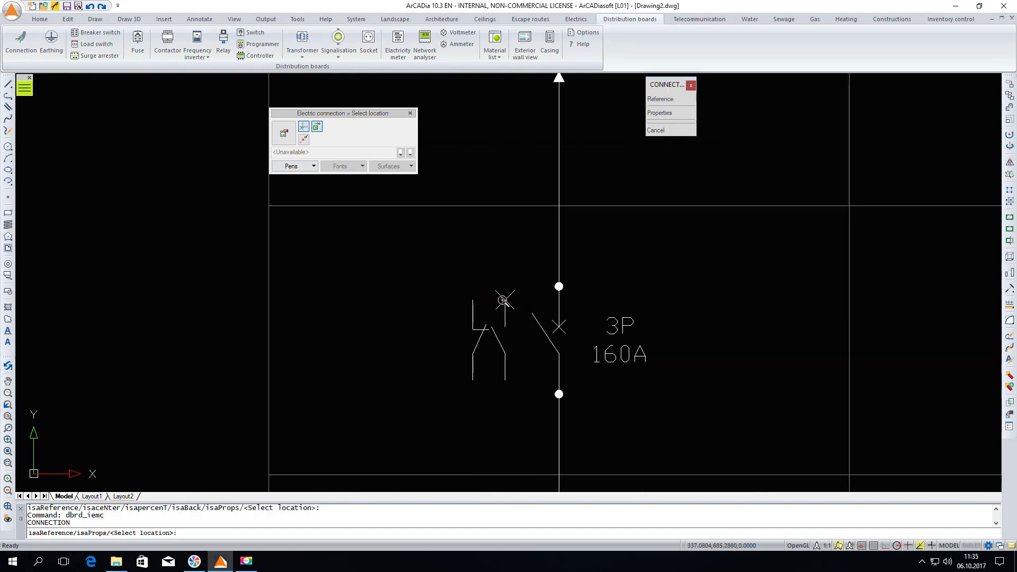
pyautogui.click(502, 299)
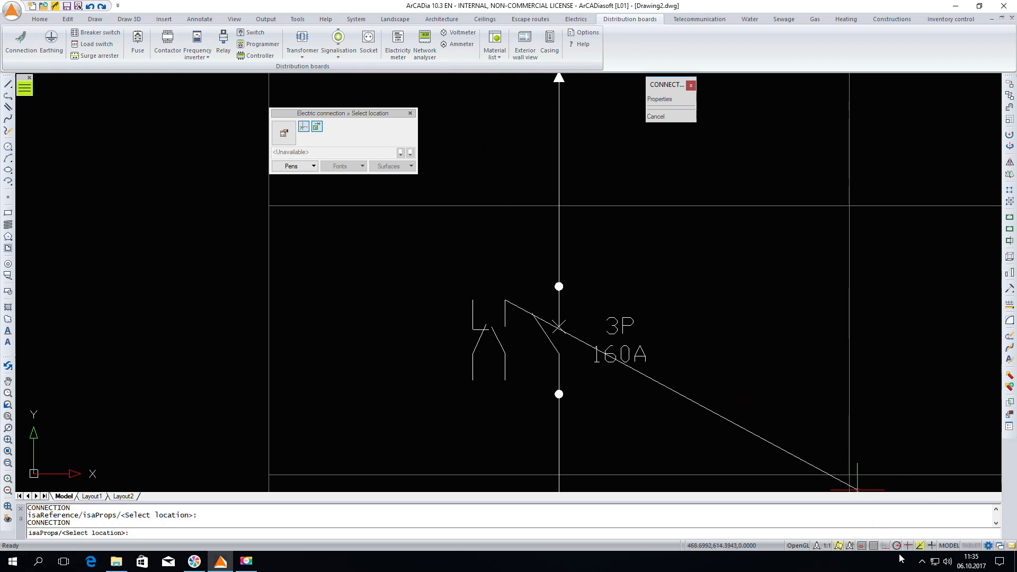
pyautogui.click(885, 546)
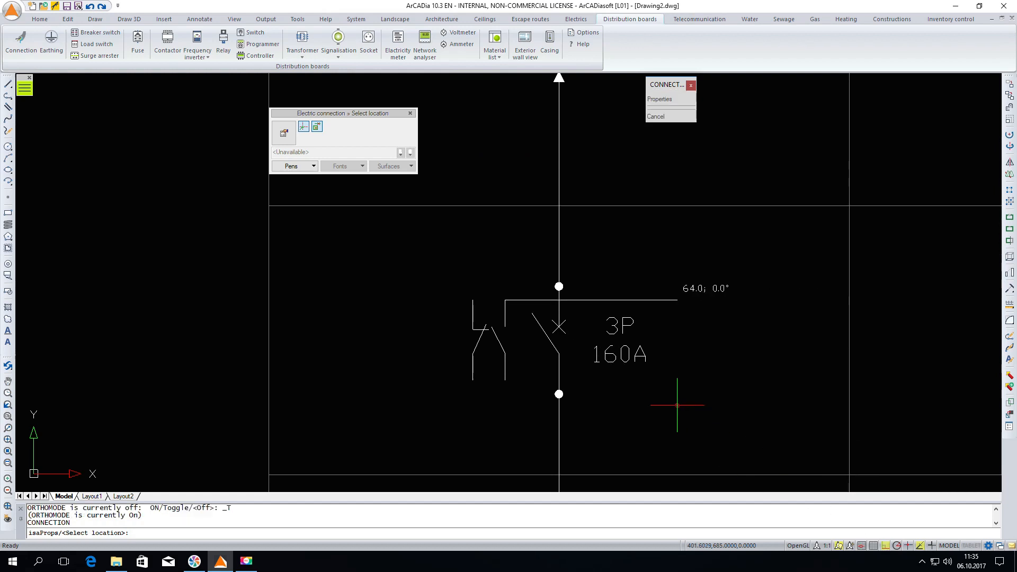
pyautogui.click(500, 164)
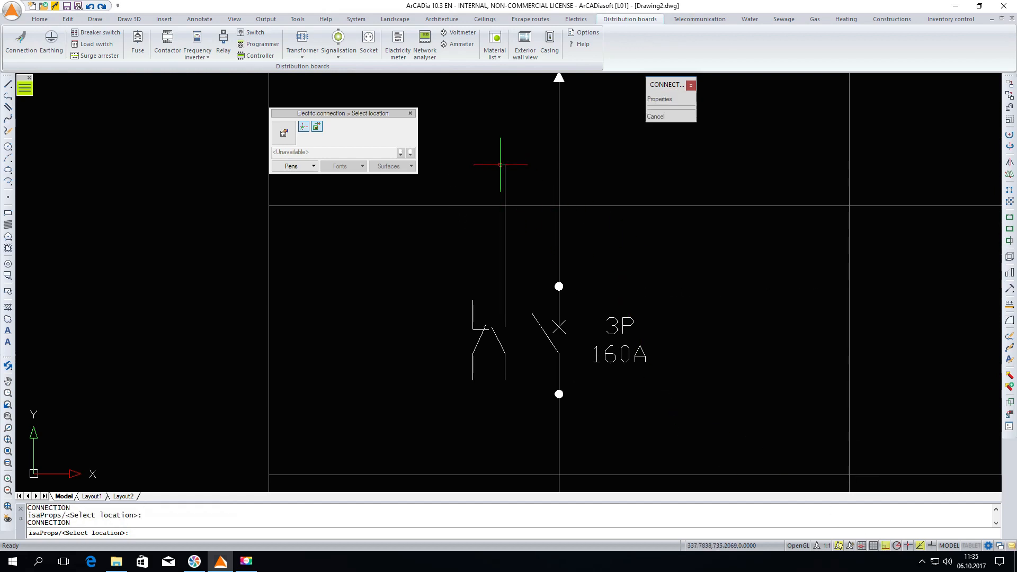
pyautogui.click(558, 165)
pyautogui.rightClick(563, 249)
pyautogui.click(605, 256)
# Draw a vertical electric connection from the bottom of that auxiliary contact to the top of the lamp
pyautogui.scroll(-4, 526, 216)
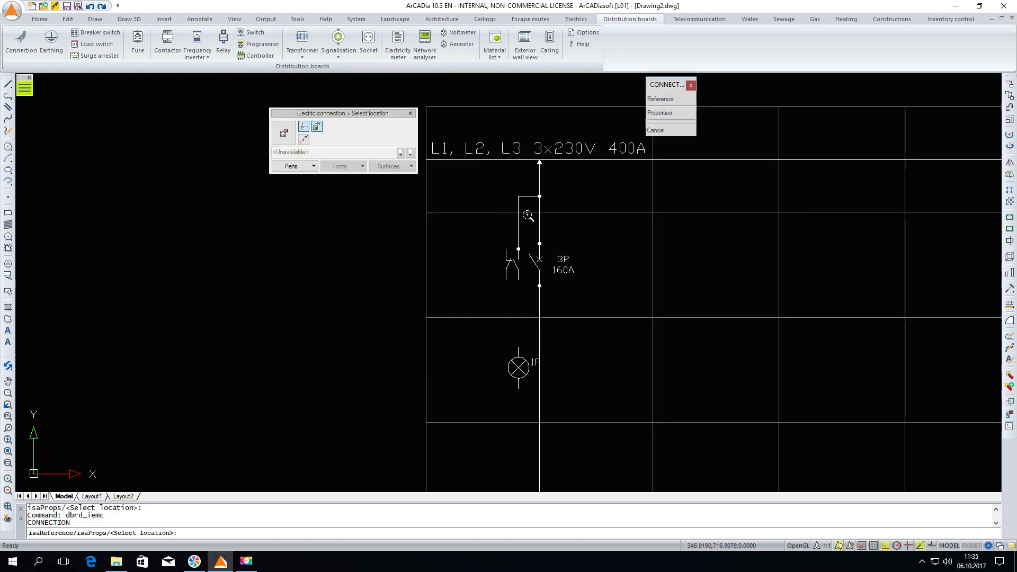
pyautogui.click(517, 279)
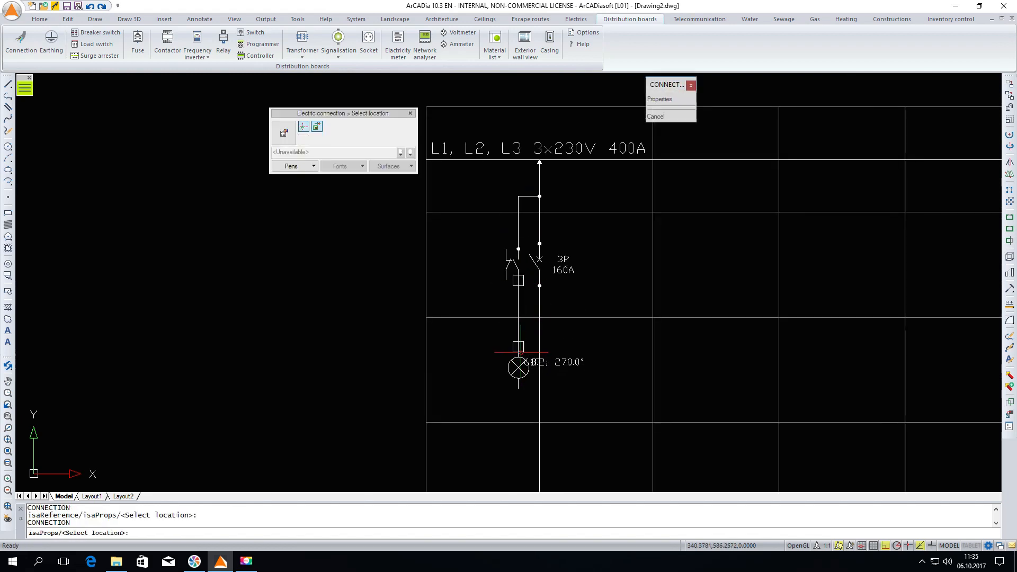
pyautogui.click(518, 349)
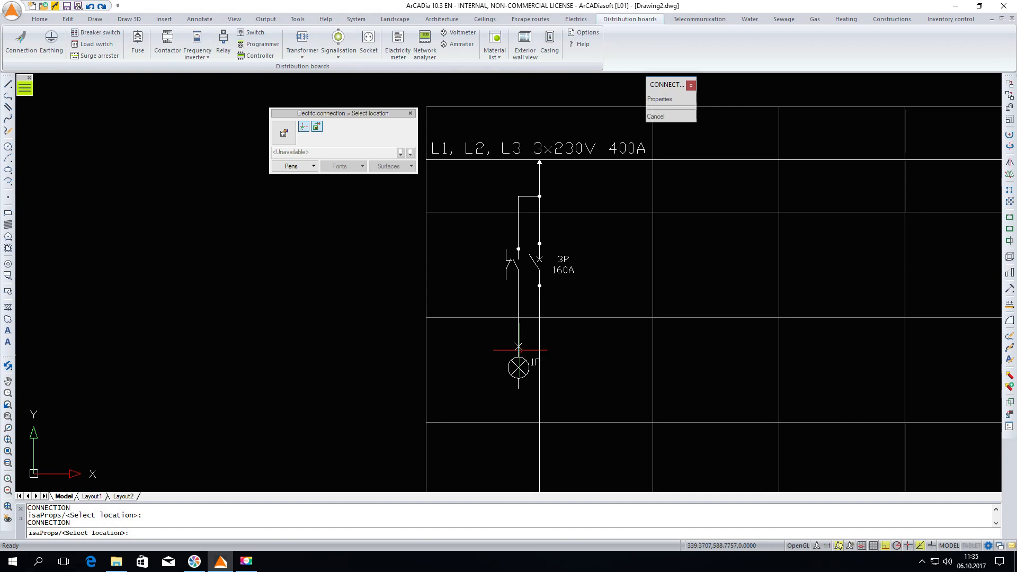
pyautogui.press('Escape')
# Draw a vertical electric connection from the bottom of the lamp down to the N busbar
pyautogui.scroll(-2, 492, 291)
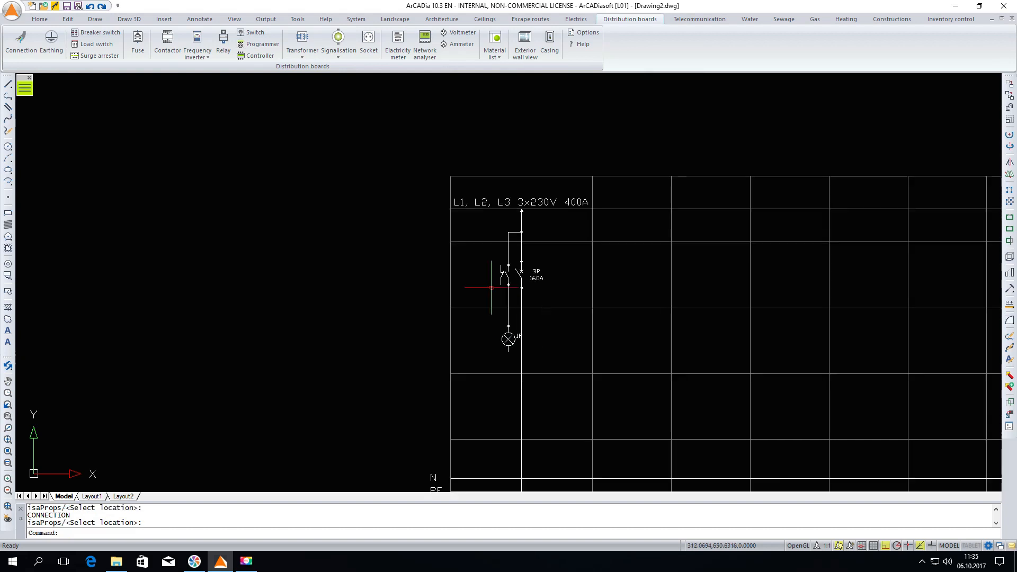
pyautogui.rightClick(490, 374)
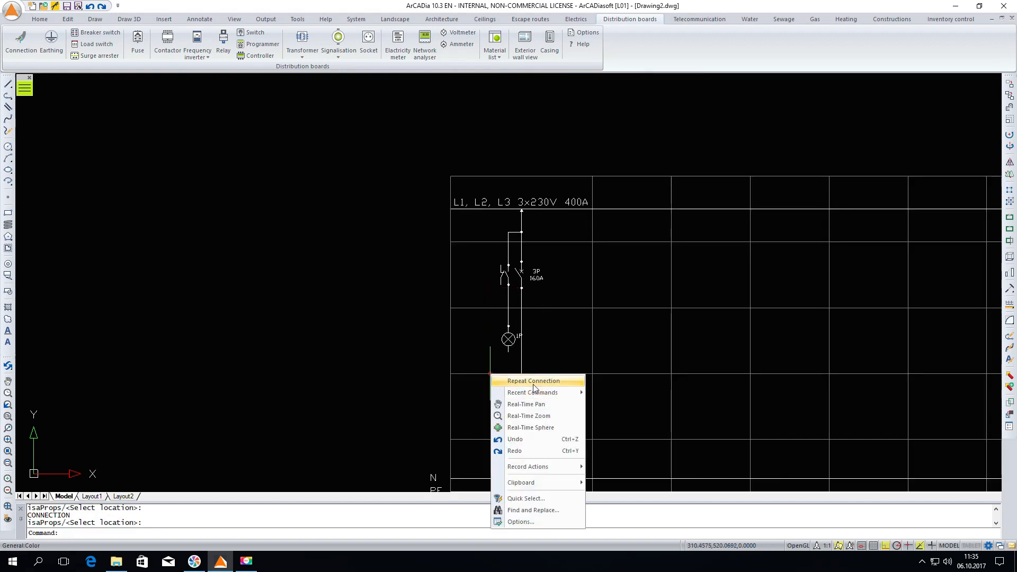
pyautogui.click(534, 381)
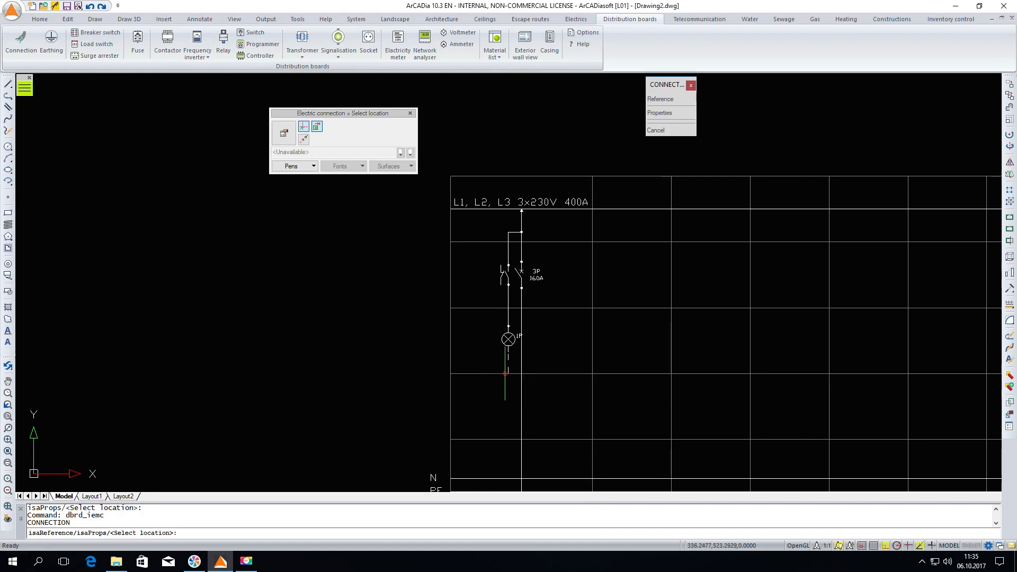
pyautogui.click(509, 350)
pyautogui.scroll(-2, 517, 312)
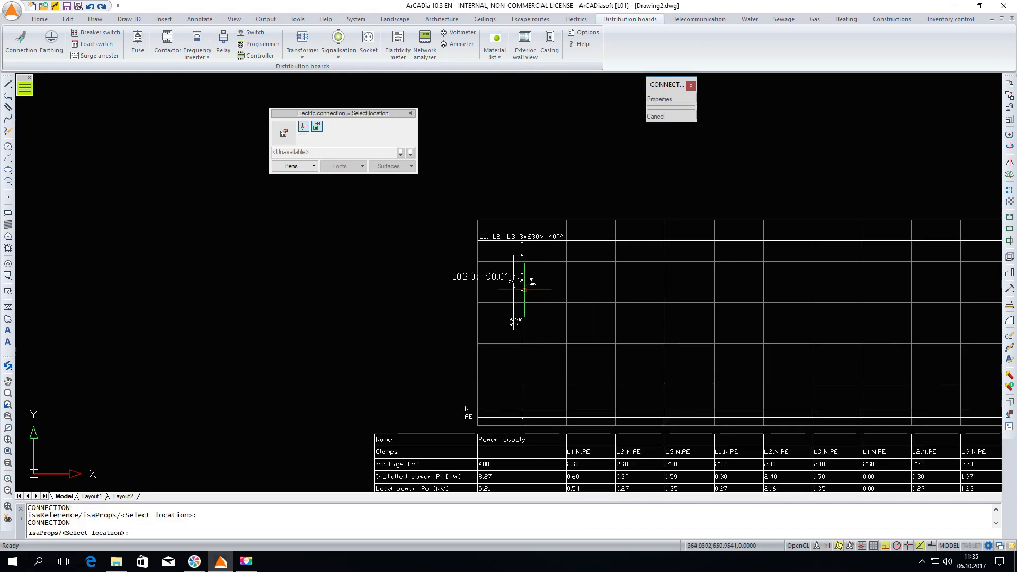
pyautogui.scroll(2, 521, 409)
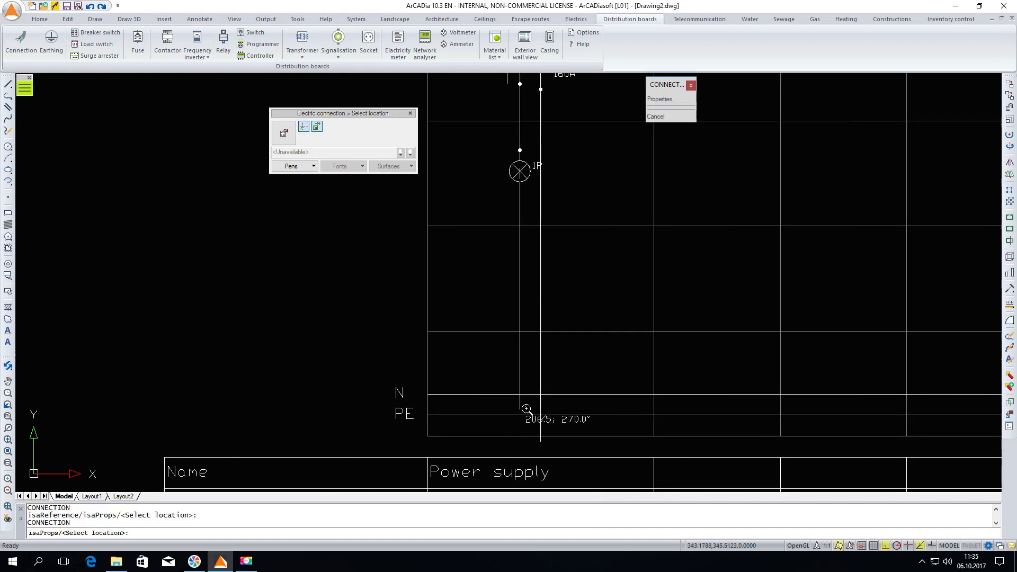
pyautogui.click(520, 394)
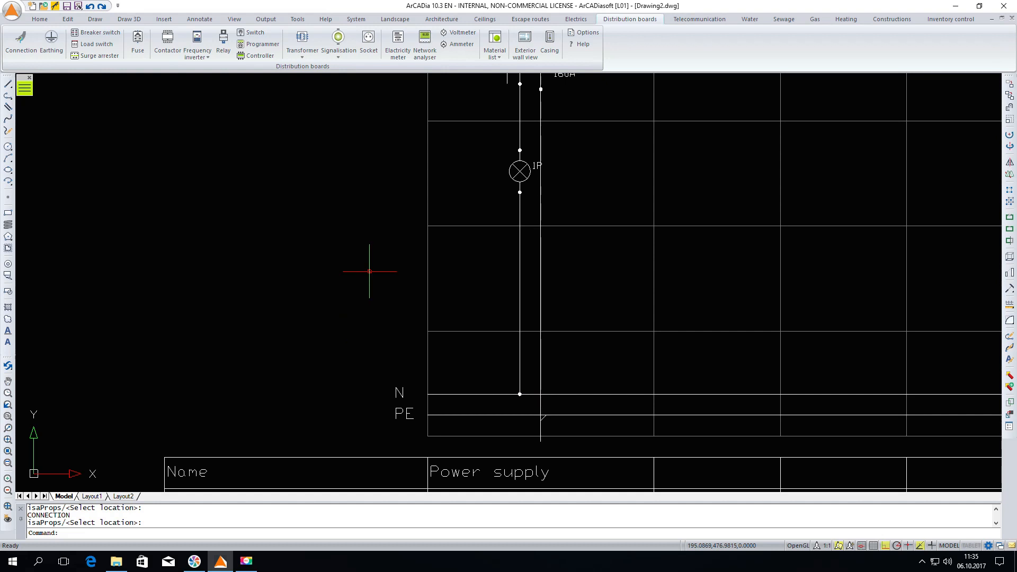
# Add a new column to the distribution board diagram between the power supply column and the first outlet
pyautogui.scroll(-1, 445, 355)
pyautogui.scroll(-1, 508, 312)
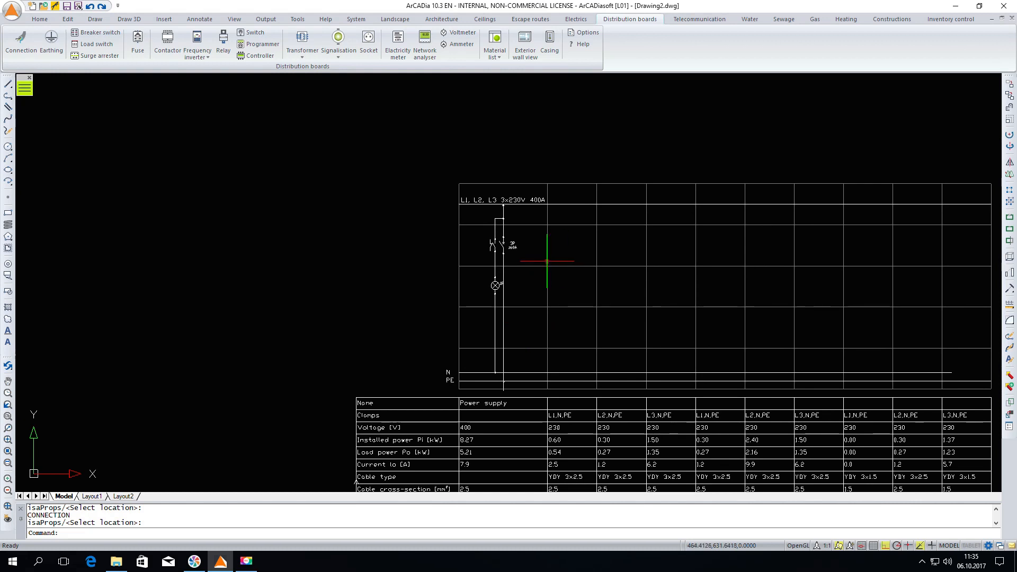
pyautogui.click(547, 261)
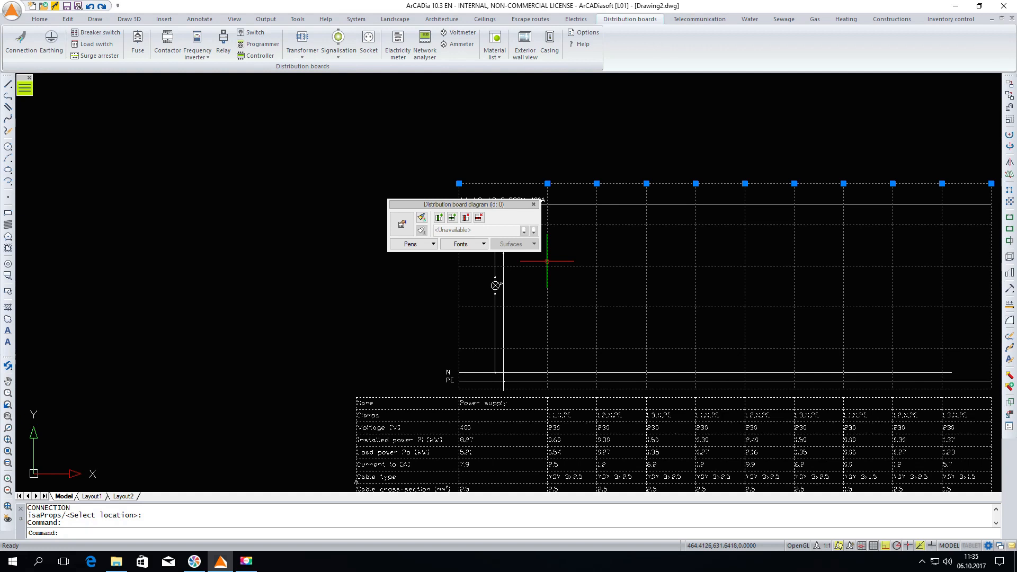
pyautogui.click(439, 217)
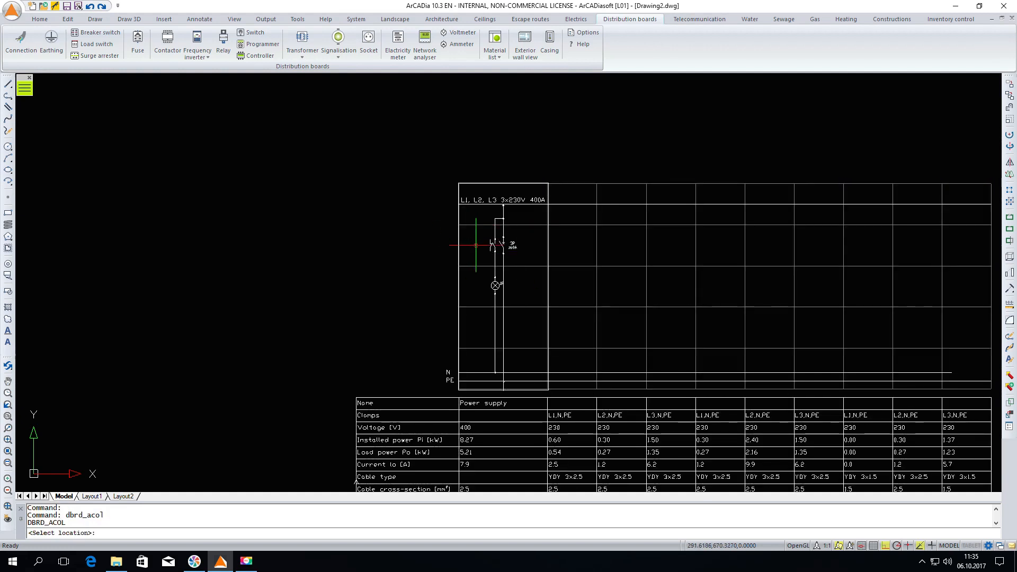
pyautogui.click(476, 245)
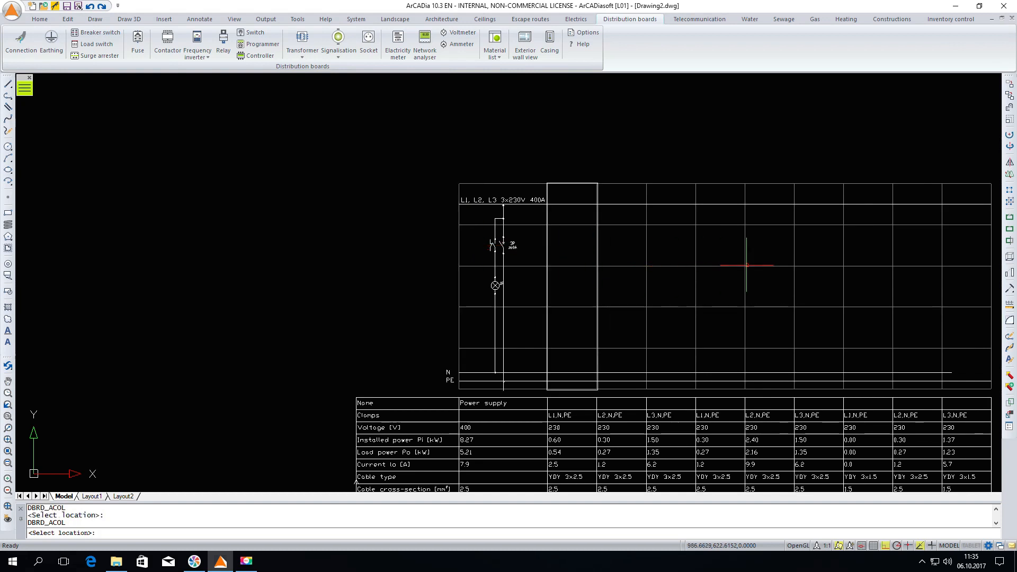
pyautogui.click(777, 265)
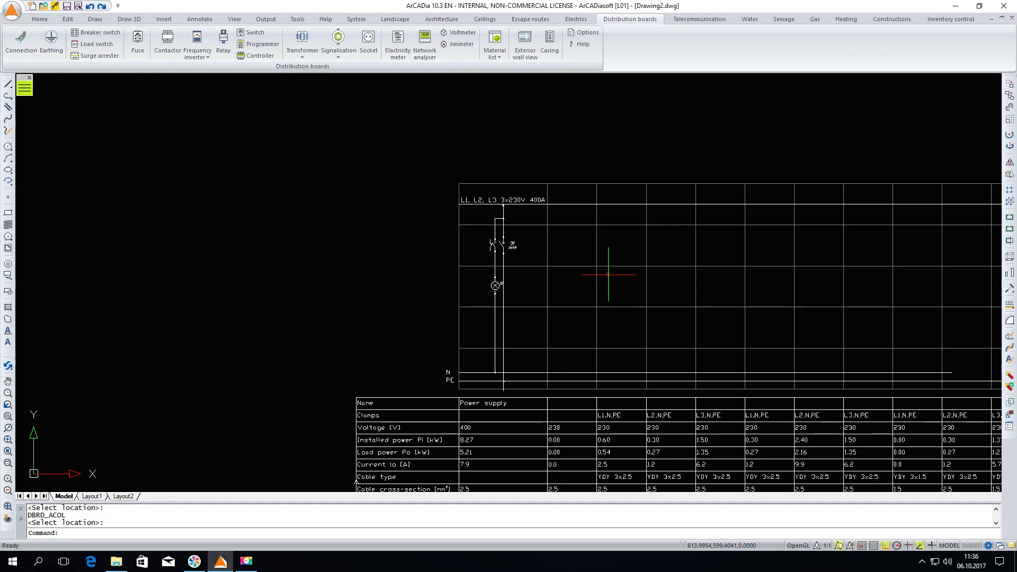
# In the distribution board's circuit list, change circuit 2 from an outlet to the Protection type and accept its circuit properties
pyautogui.scroll(-2, 565, 279)
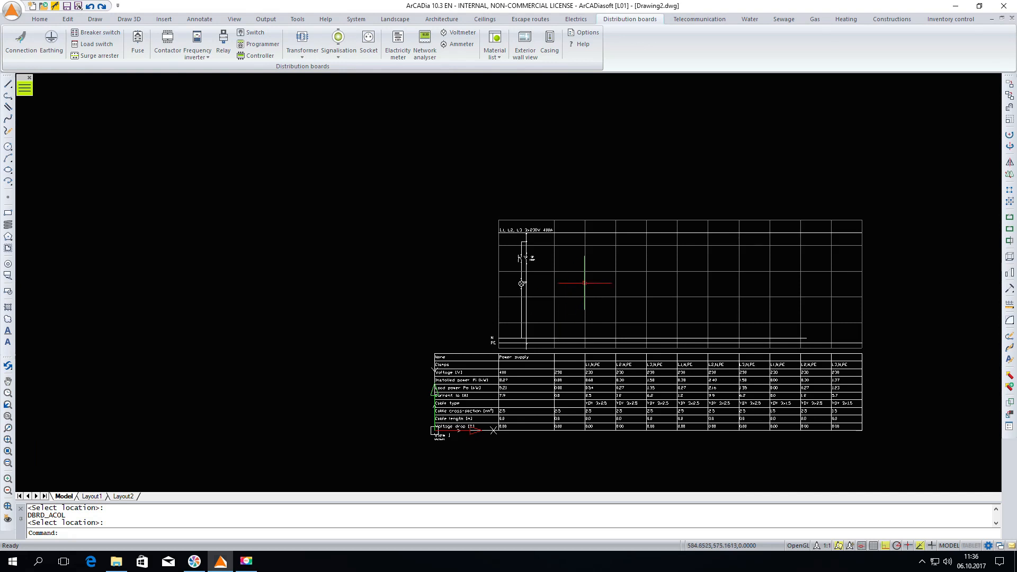
pyautogui.click(585, 284)
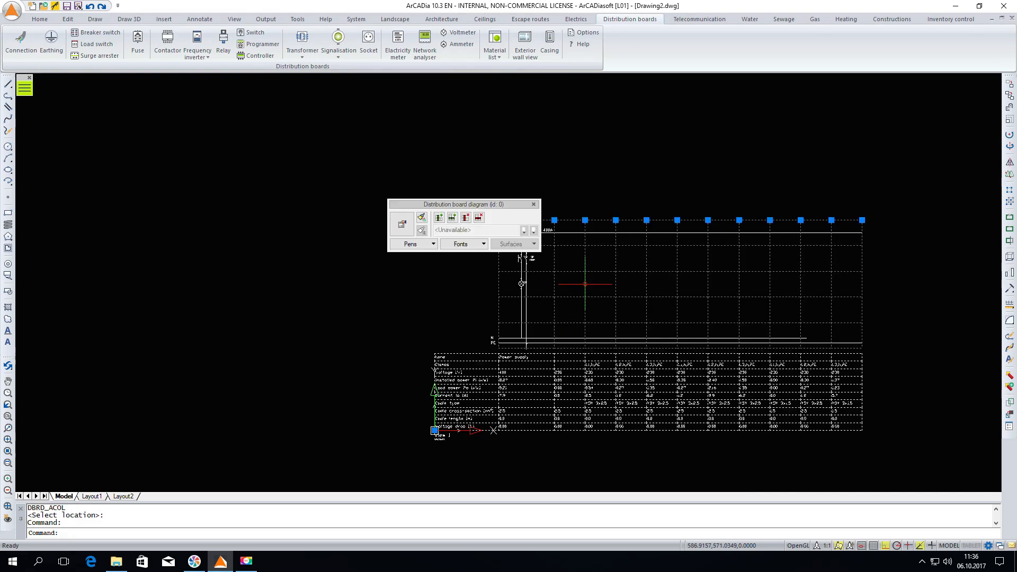
pyautogui.click(403, 224)
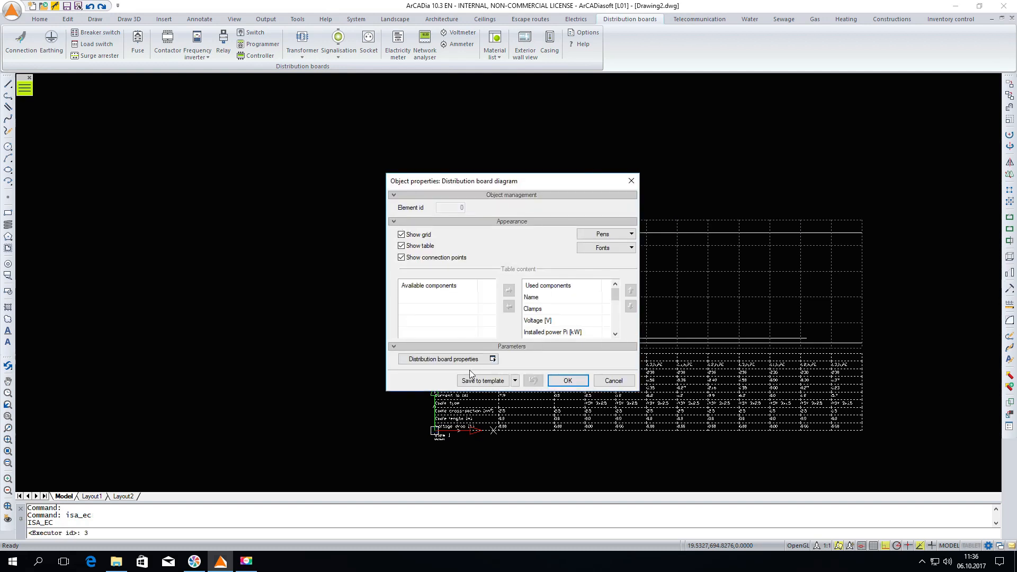
pyautogui.click(457, 359)
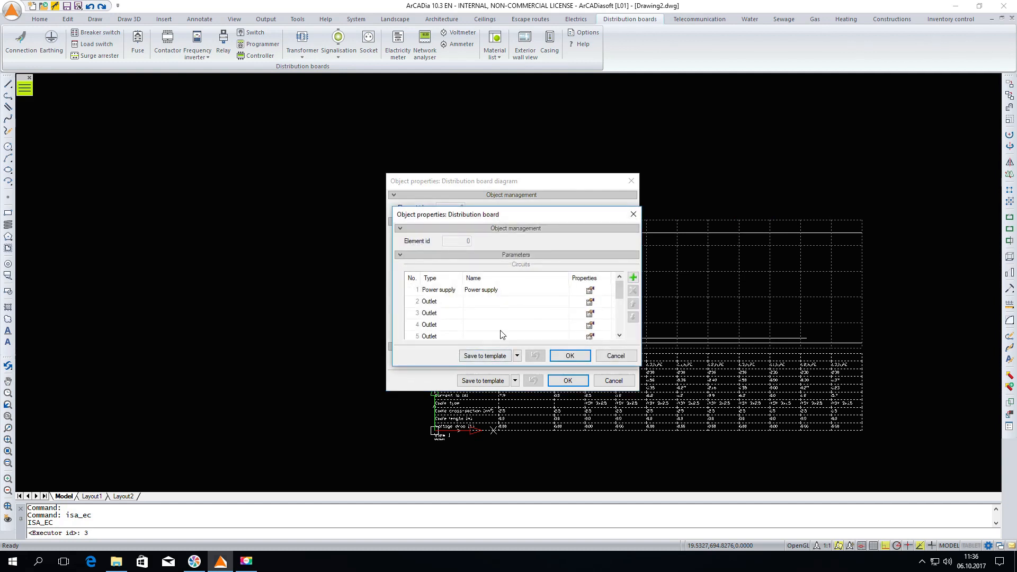
pyautogui.doubleClick(439, 302)
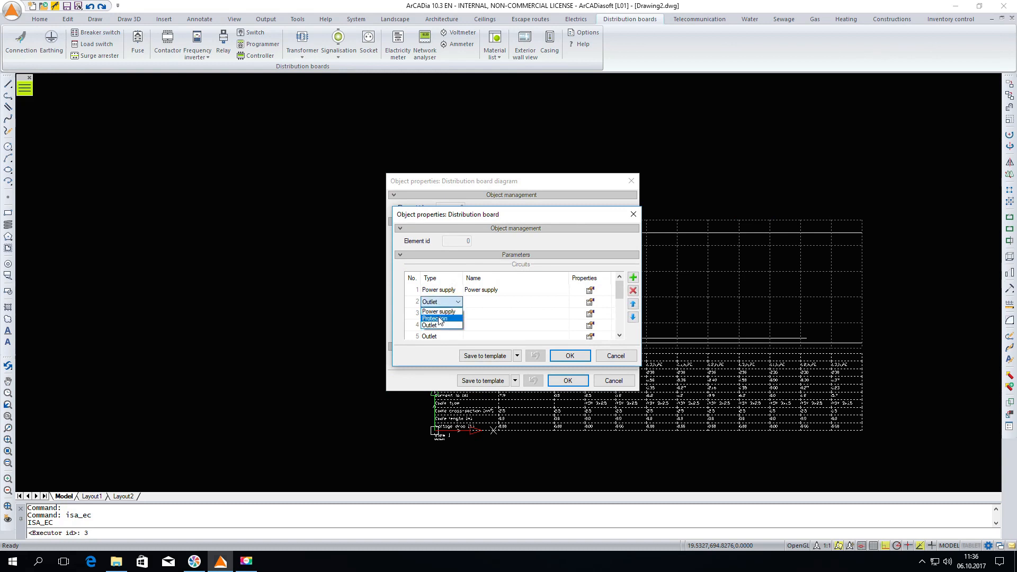
pyautogui.click(439, 318)
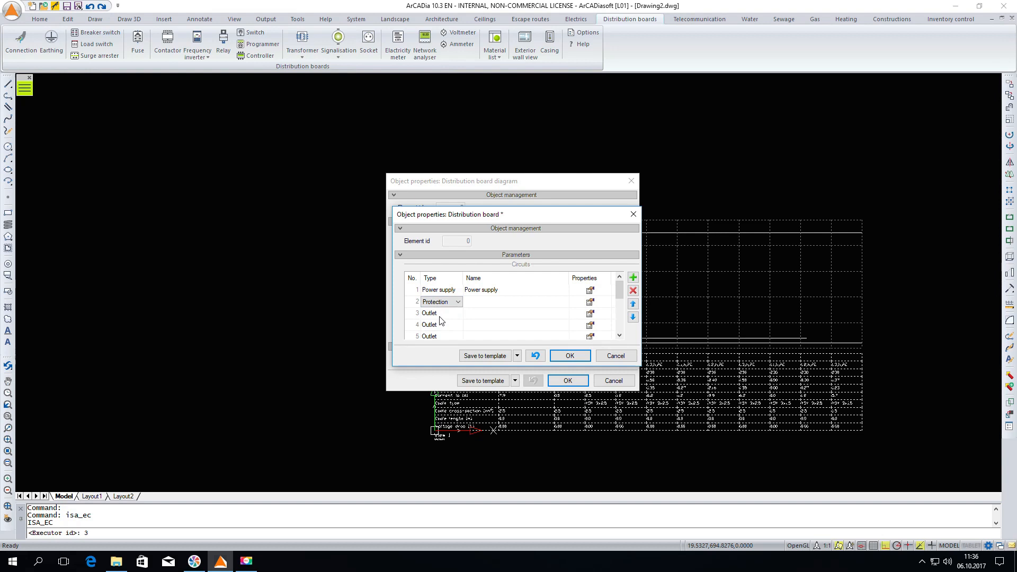
pyautogui.click(590, 301)
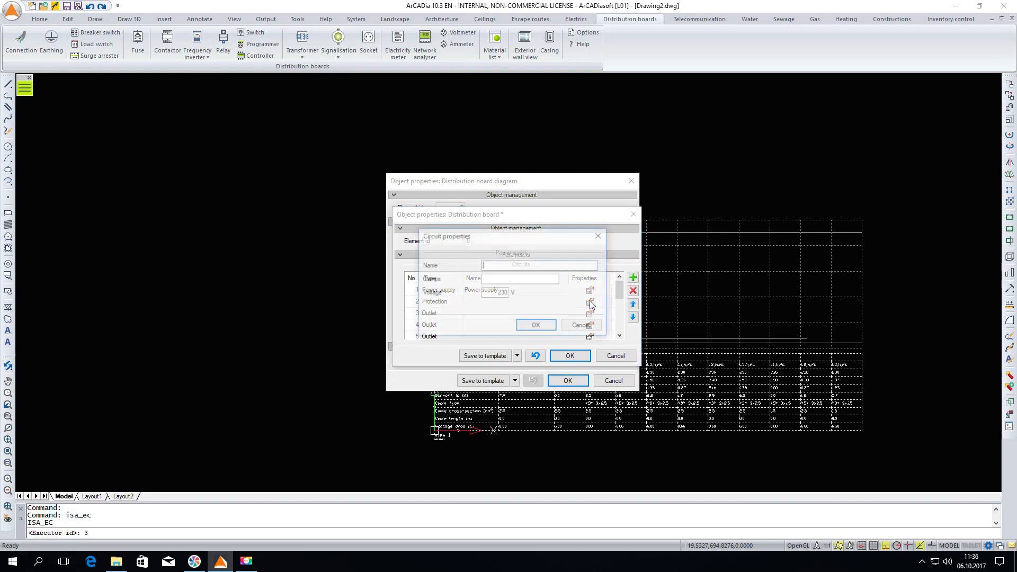
pyautogui.click(536, 327)
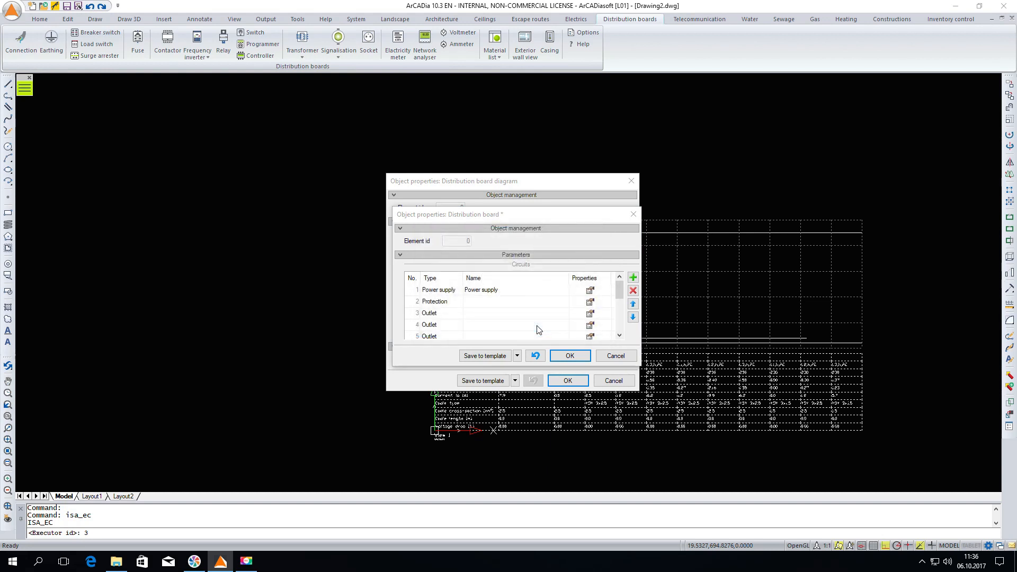
pyautogui.click(575, 357)
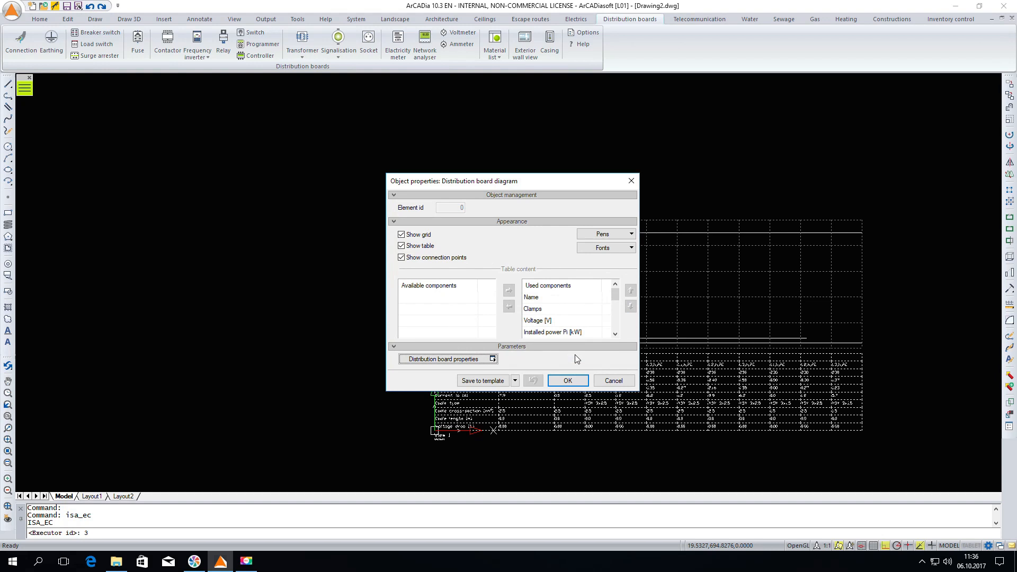
pyautogui.click(567, 381)
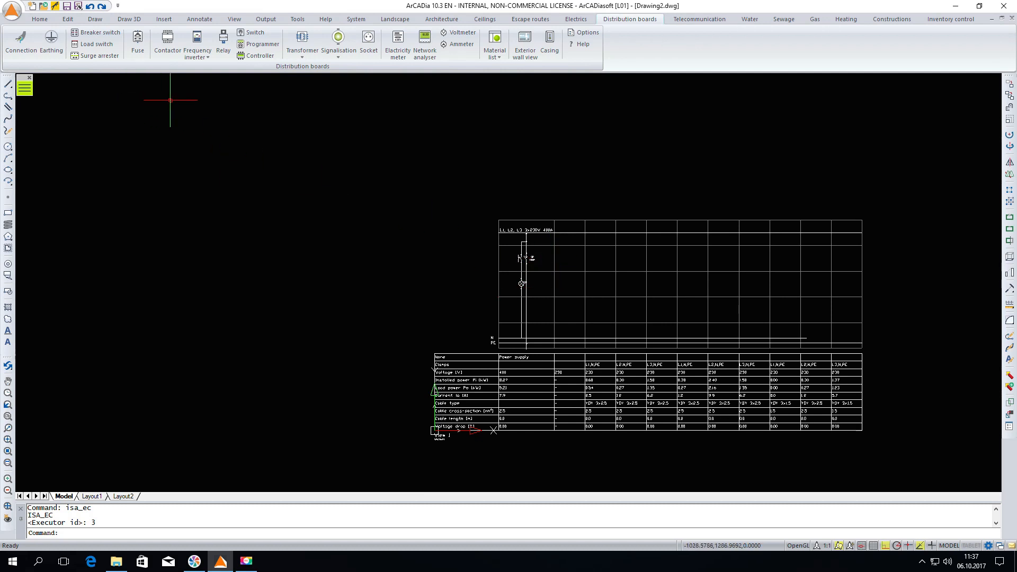
# Insert a one-pole B class (type 1) surge arrester with automatic connection in the protection column, level with the main breaker
pyautogui.click(110, 55)
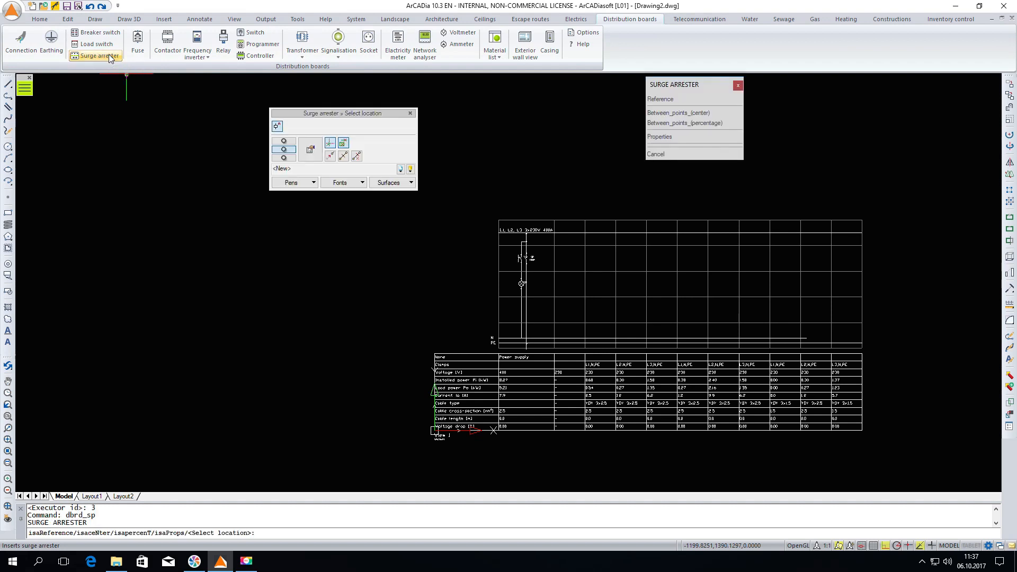
pyautogui.click(311, 152)
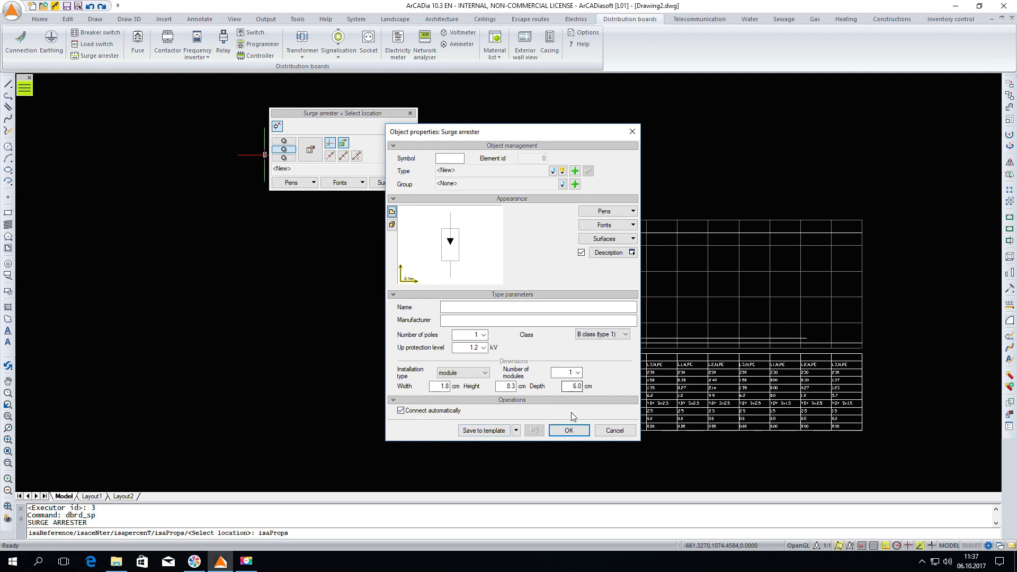
pyautogui.click(566, 431)
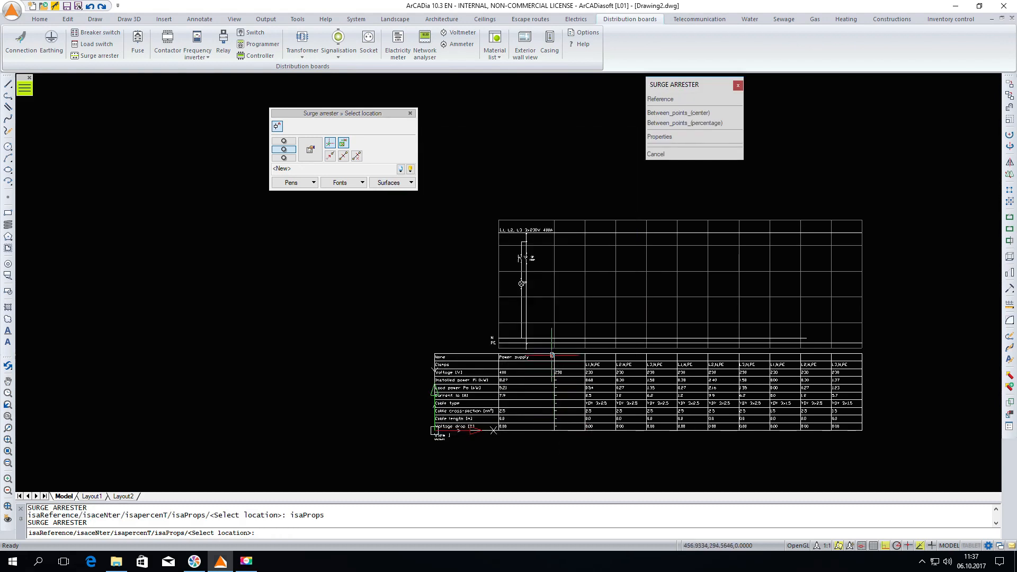
pyautogui.click(568, 258)
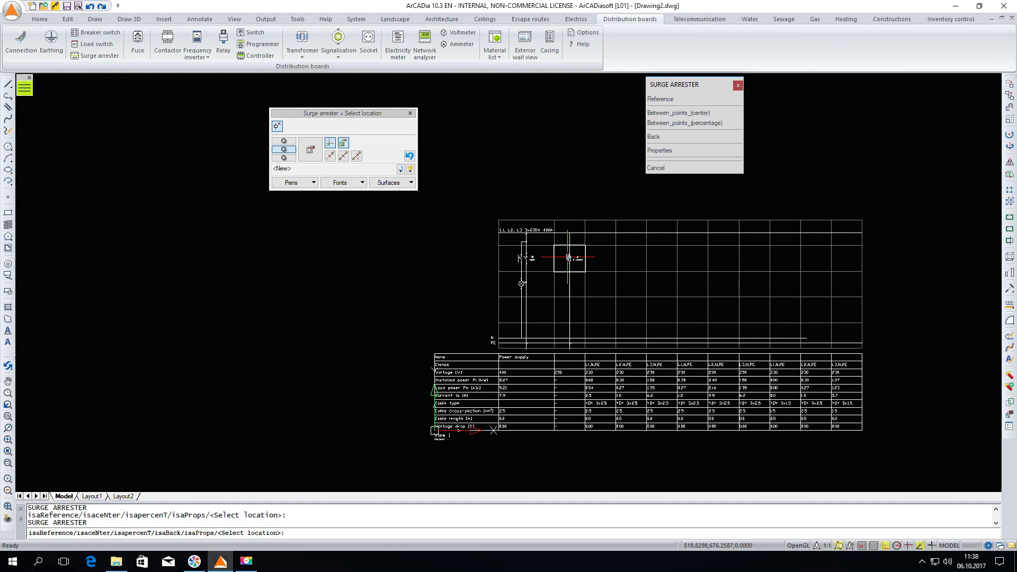
# Start a new breaker switch and turn off its auxiliary contacts
pyautogui.click(100, 33)
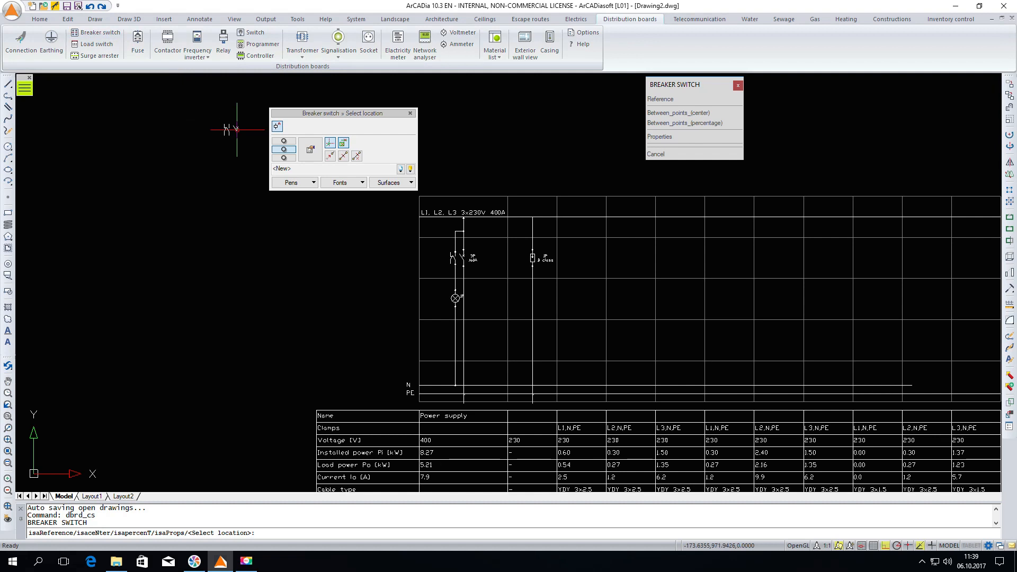
pyautogui.click(310, 159)
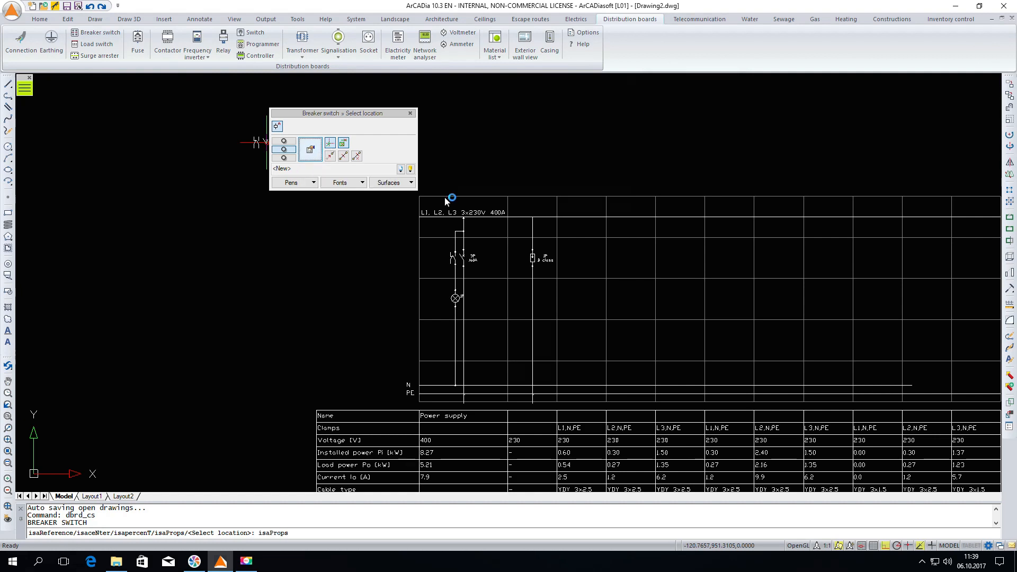
pyautogui.click(401, 239)
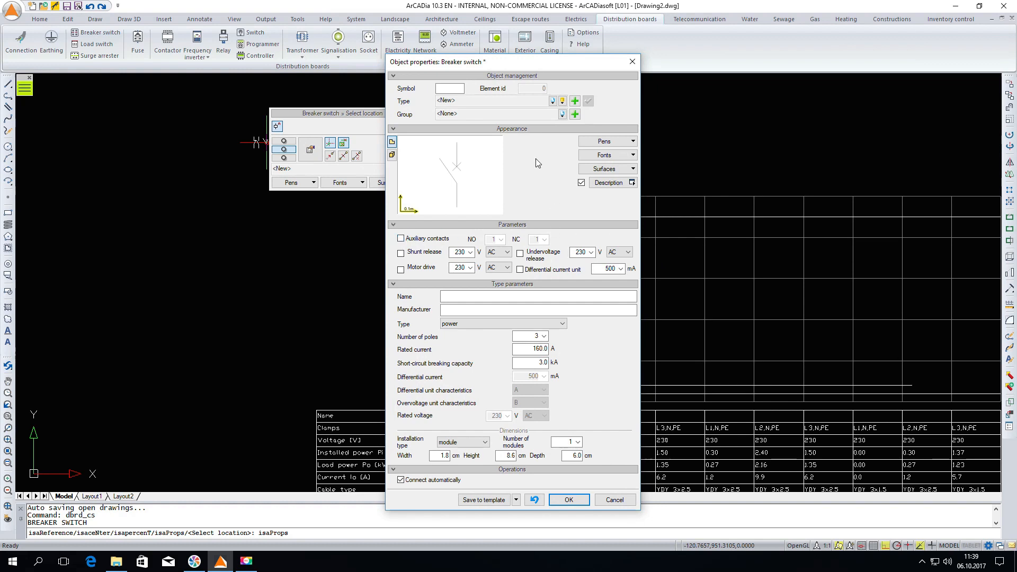
# Search the standard library for B16 and assign the EATON CLS6-B16 overcurrent type to the breaker switch
pyautogui.click(562, 101)
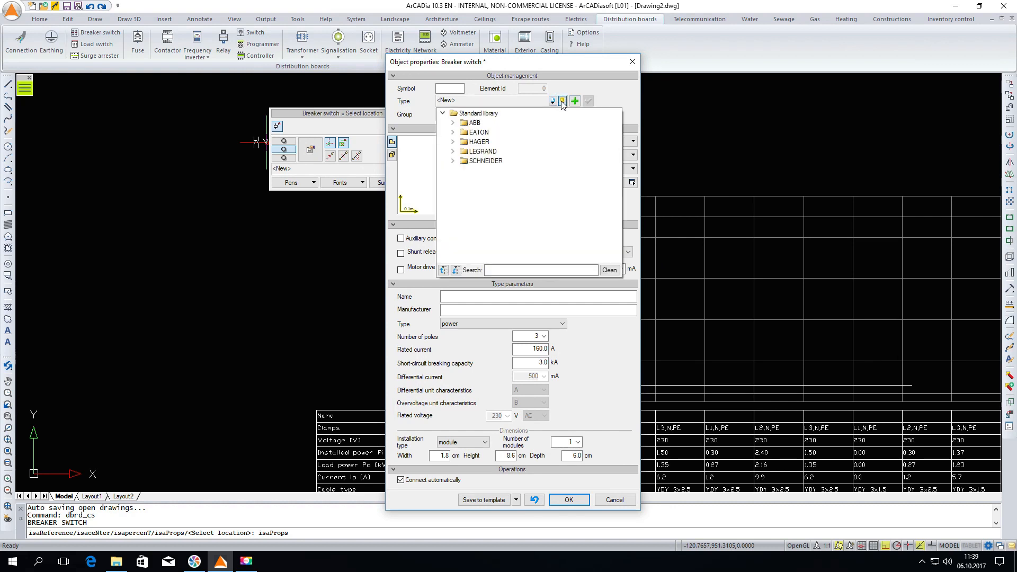
pyautogui.click(500, 269)
pyautogui.write('B')
pyautogui.write('!"')
pyautogui.press('BackSpace')
pyautogui.press('BackSpace')
pyautogui.write('1')
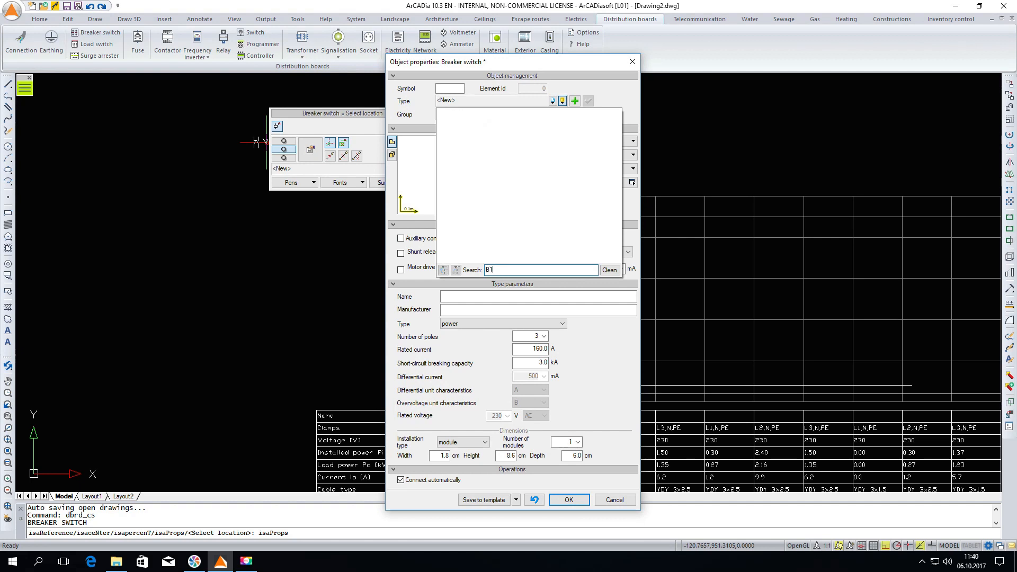
pyautogui.write('6')
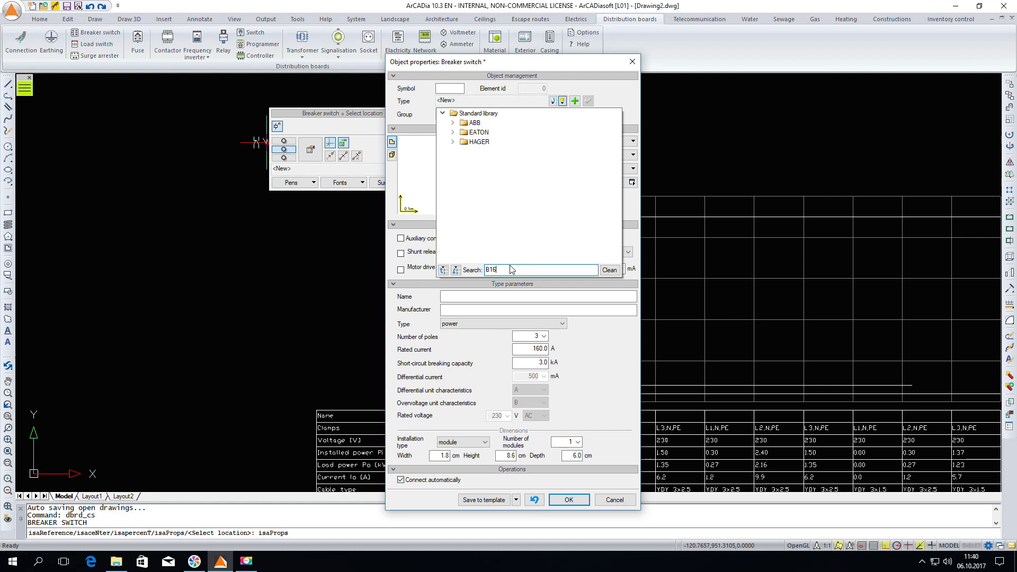
pyautogui.click(453, 133)
pyautogui.click(464, 142)
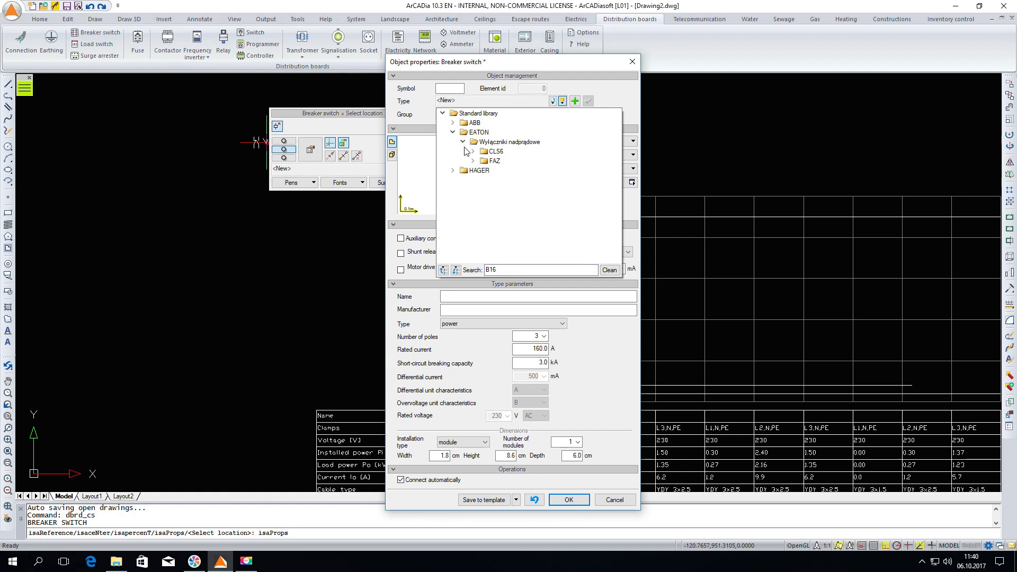
pyautogui.click(473, 152)
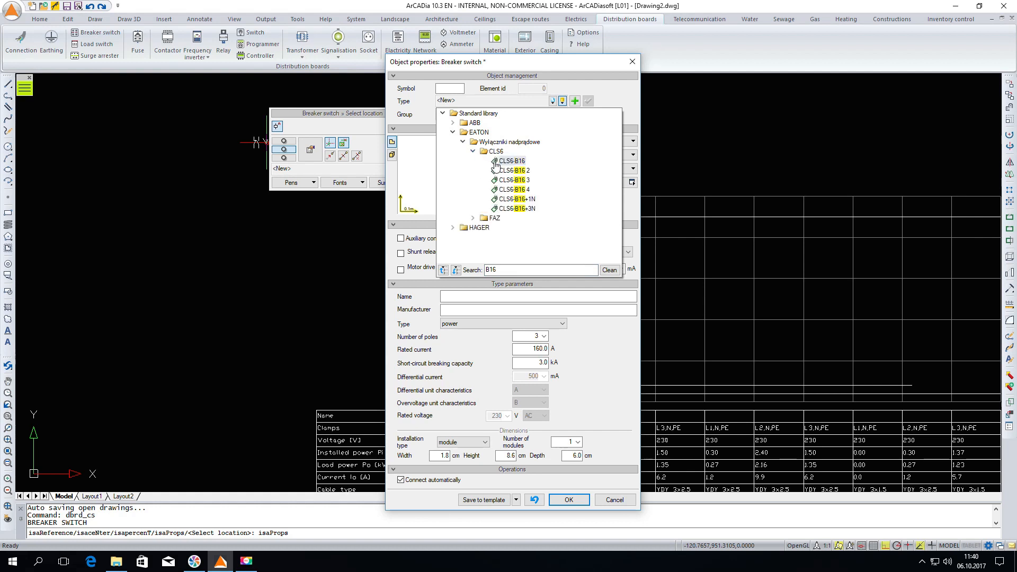
pyautogui.click(506, 161)
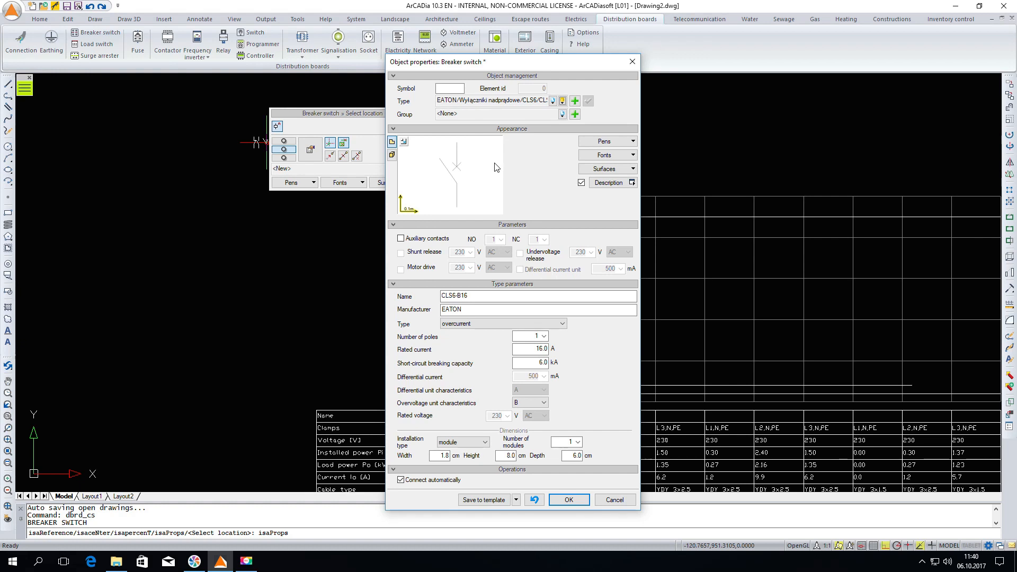
pyautogui.click(571, 500)
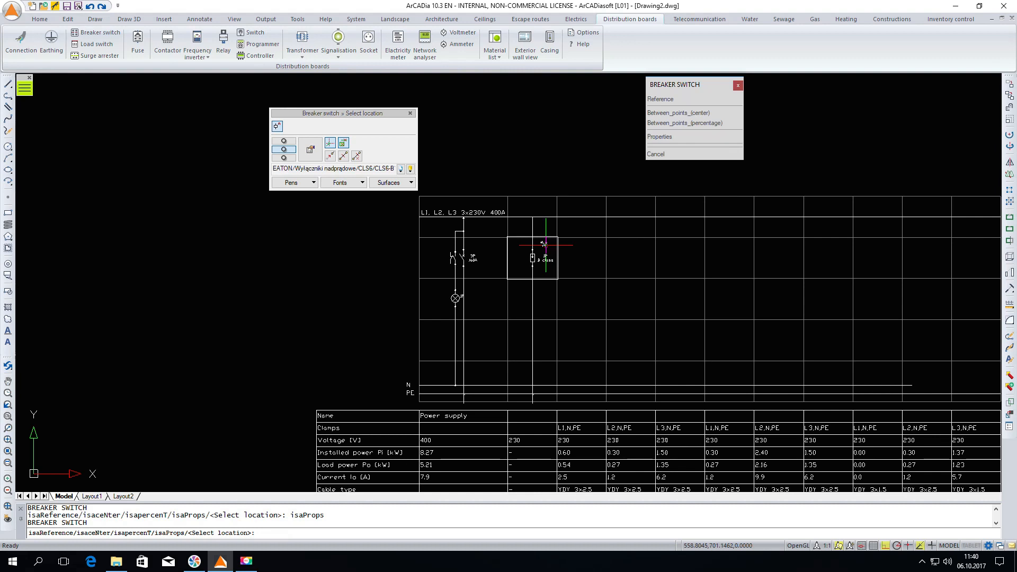
# Place CLS6-B16 breaker switches in the first six outlet columns and the eighth, in line with the surge arrester
pyautogui.click(582, 258)
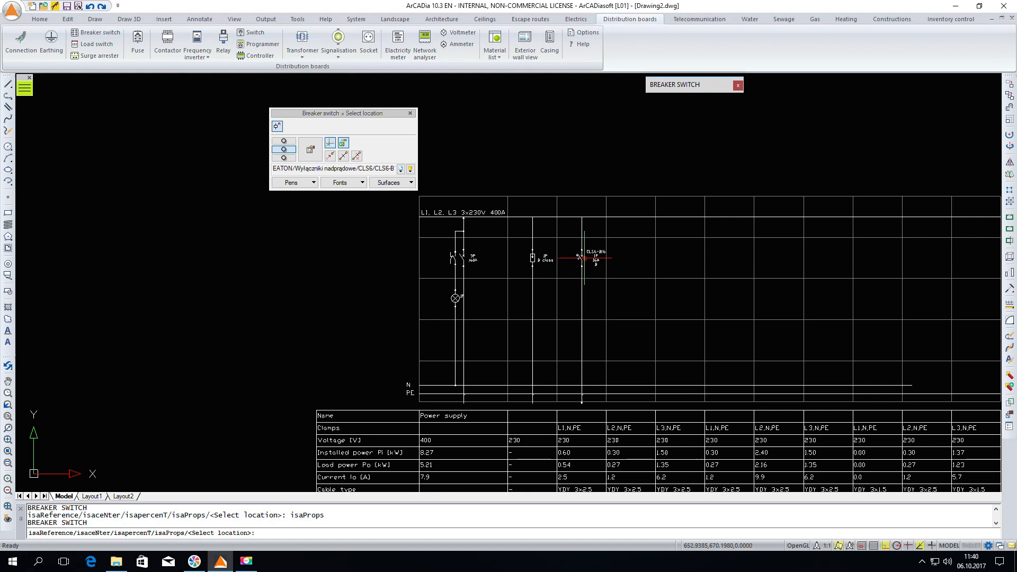
pyautogui.click(623, 258)
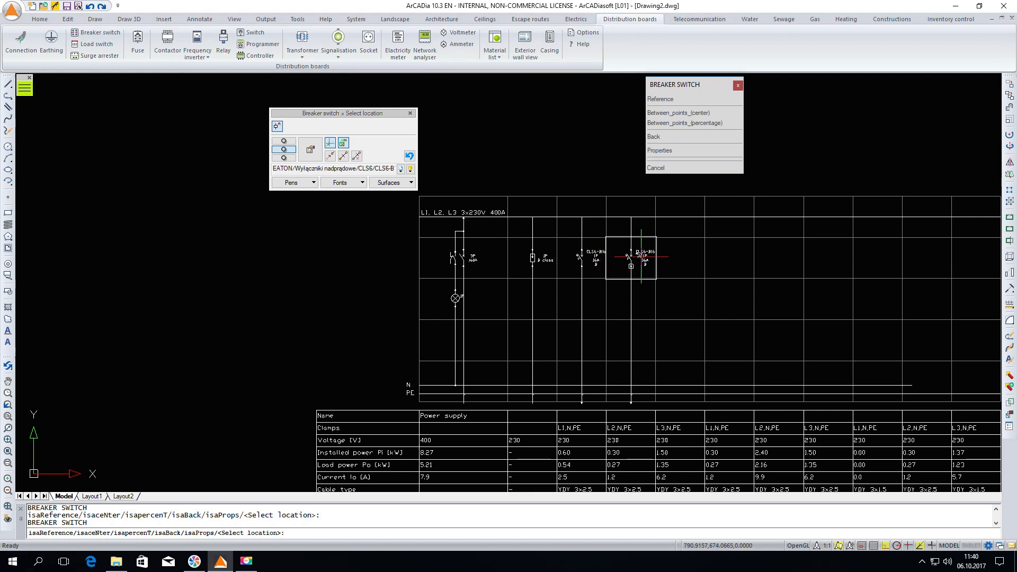
pyautogui.click(678, 258)
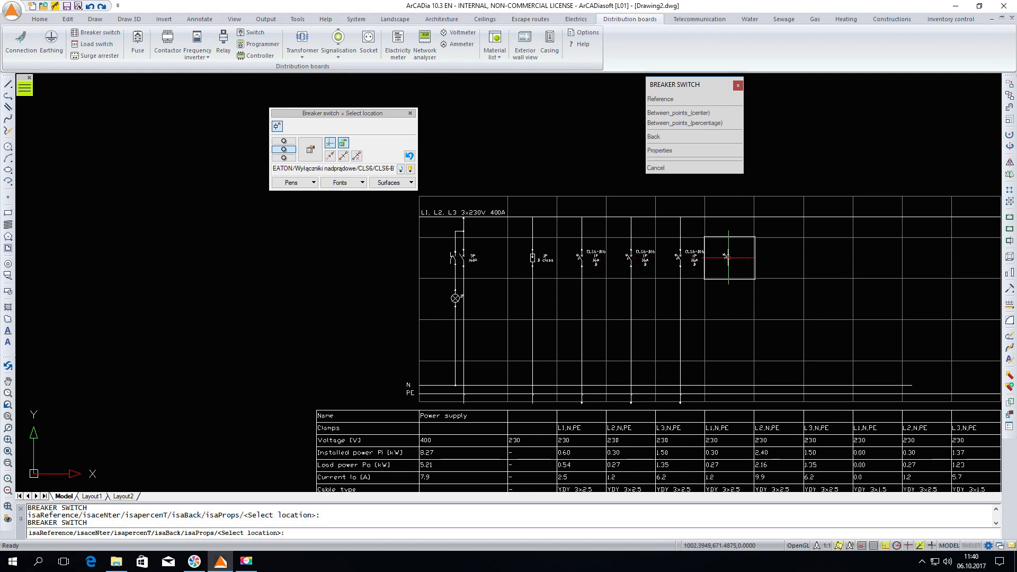
pyautogui.scroll(-1, 524, 302)
pyautogui.scroll(1, 677, 418)
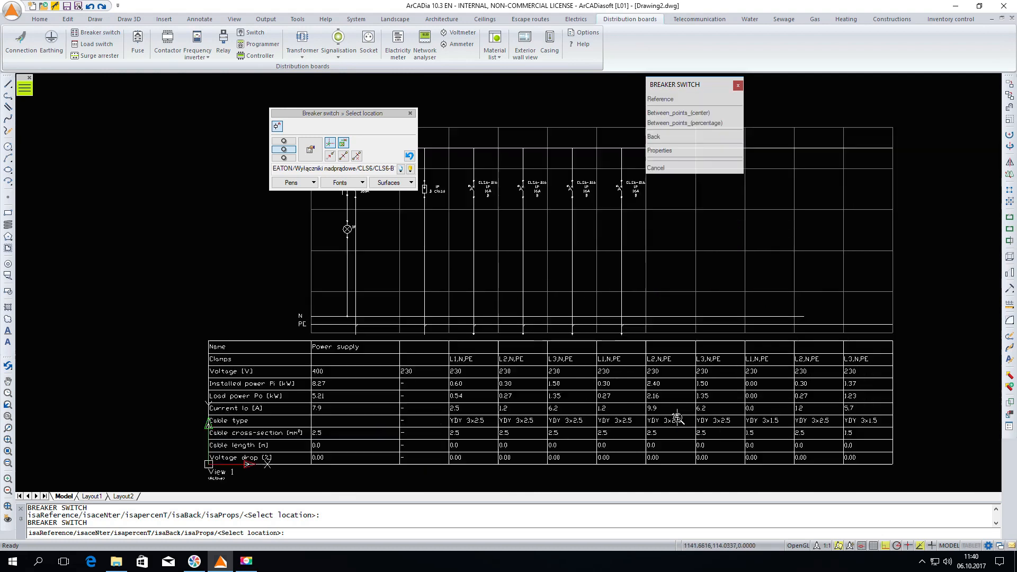
pyautogui.click(672, 199)
pyautogui.click(720, 193)
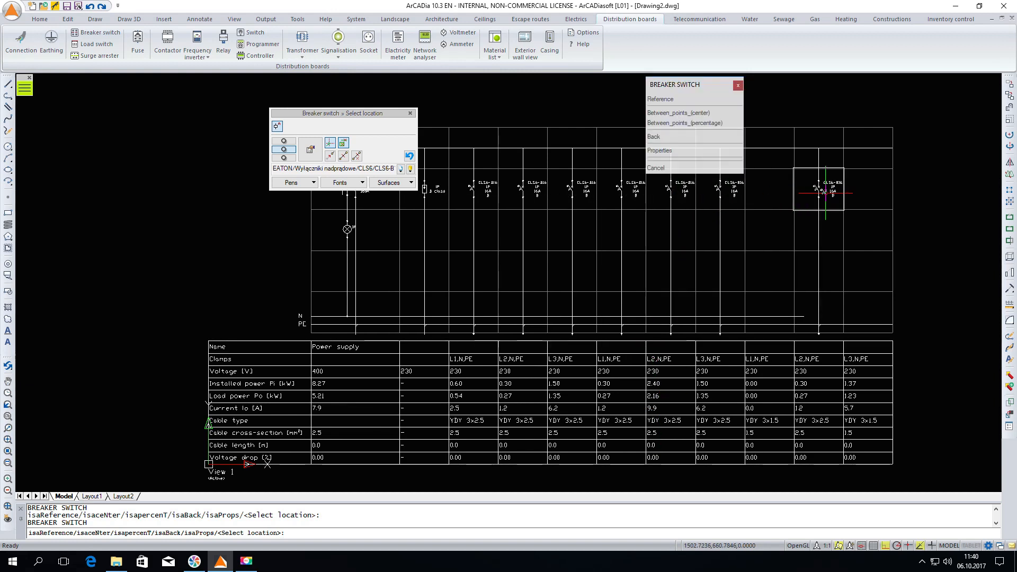
pyautogui.click(824, 192)
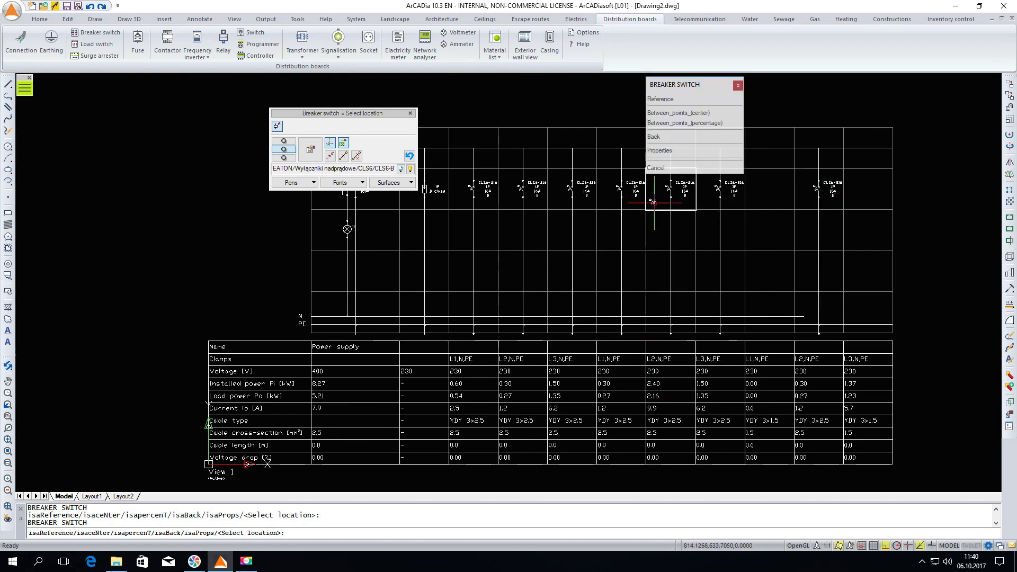
# Find the EATON CLS6-B10 breaker switch in the standard library and place it in the seventh and ninth outlet columns
pyautogui.click(409, 169)
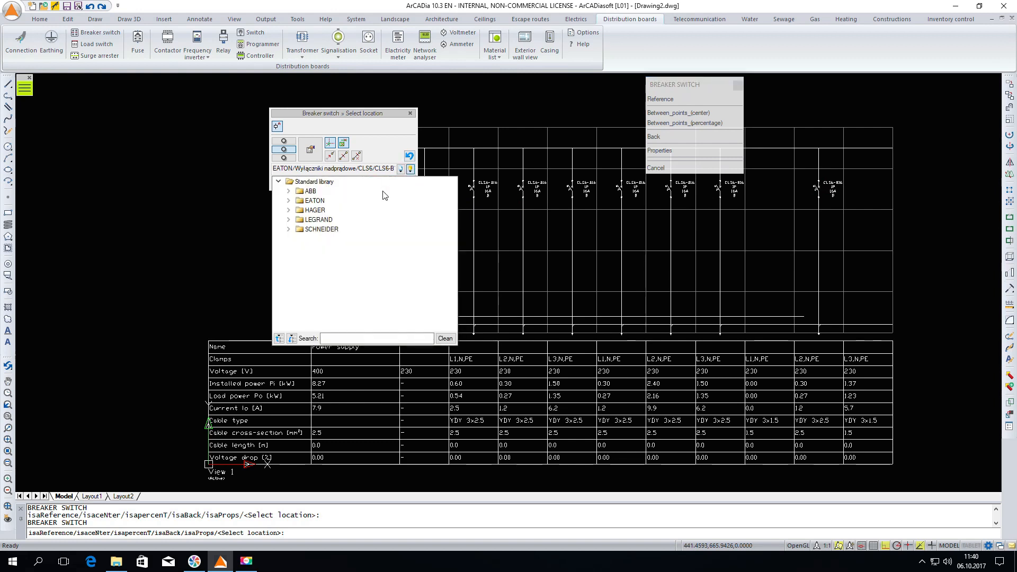
pyautogui.click(331, 338)
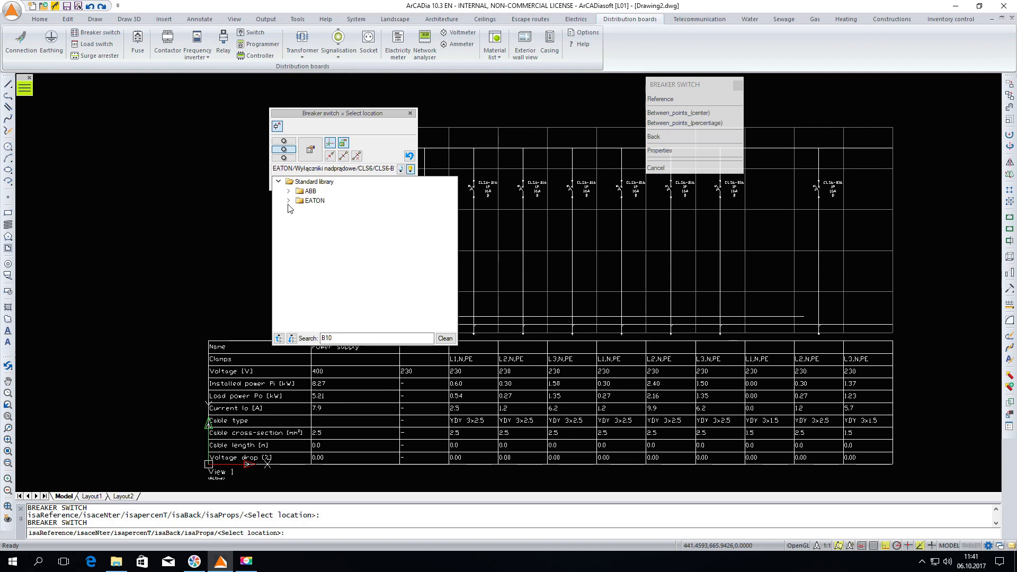
pyautogui.click(288, 201)
pyautogui.click(298, 210)
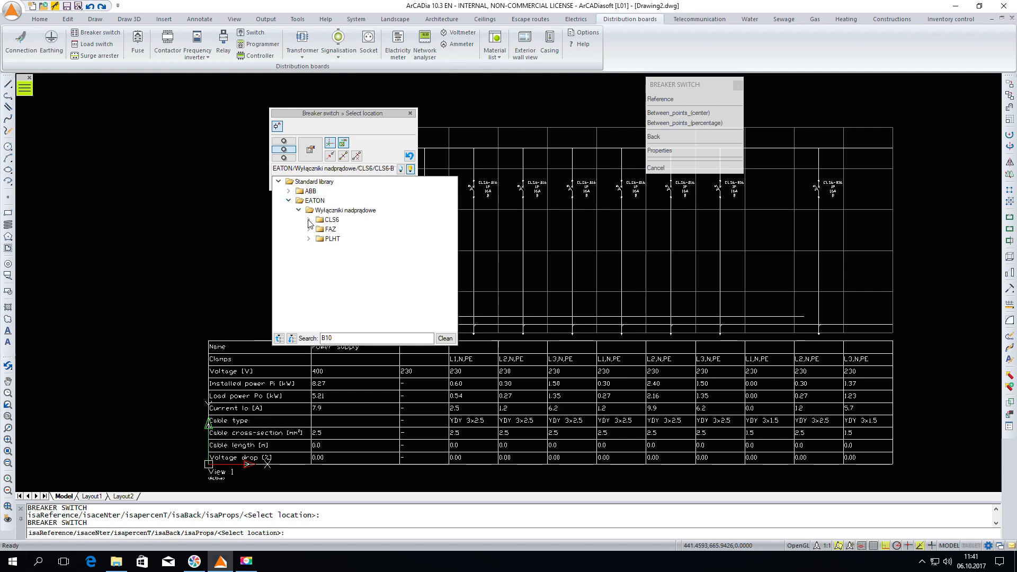
pyautogui.click(309, 220)
pyautogui.click(347, 229)
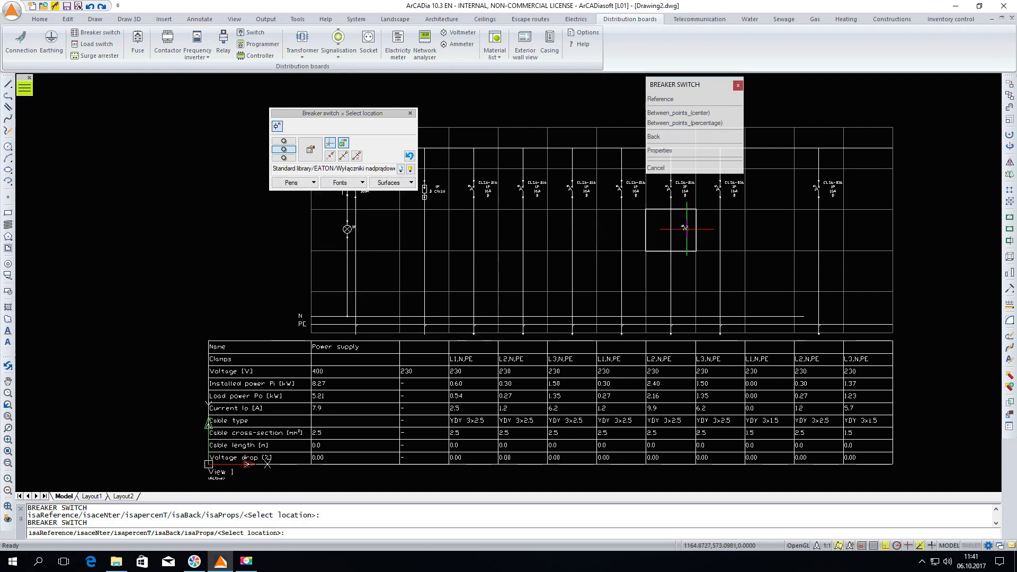
pyautogui.click(769, 185)
pyautogui.click(867, 186)
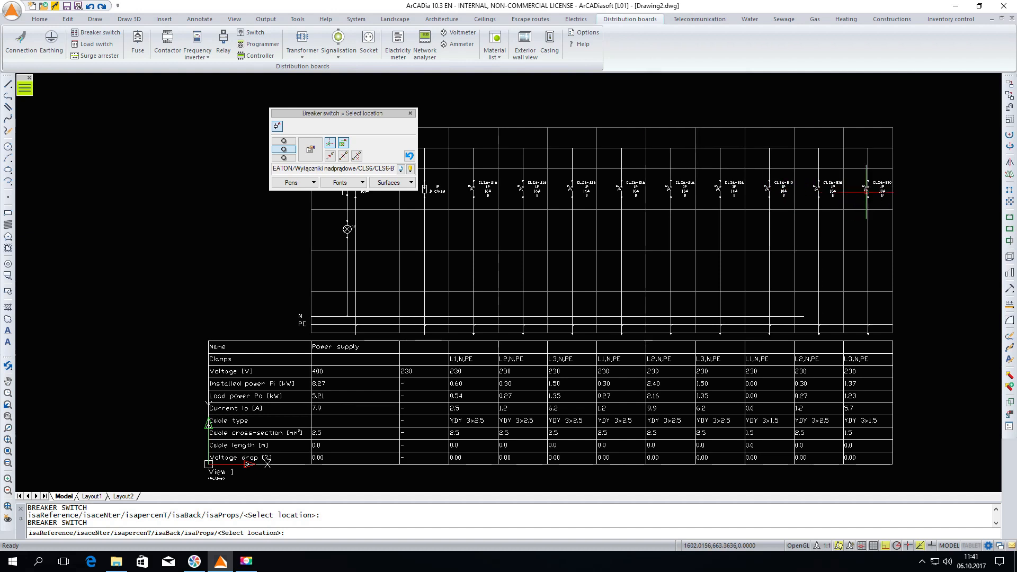
# Insert the distribution board material list in the empty area to the right of the diagram
pyautogui.press('Escape')
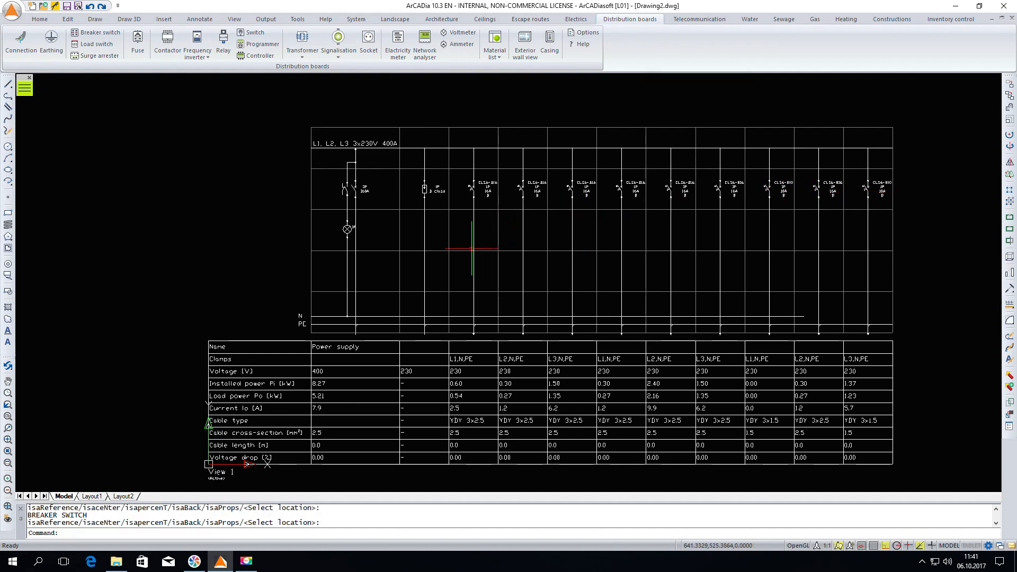
pyautogui.scroll(-2, 471, 248)
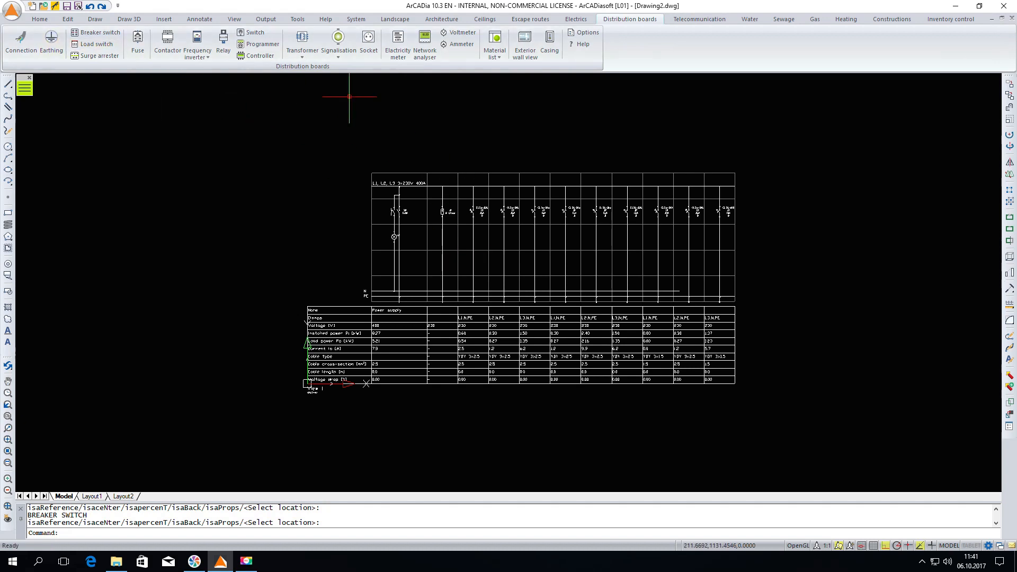
pyautogui.click(494, 42)
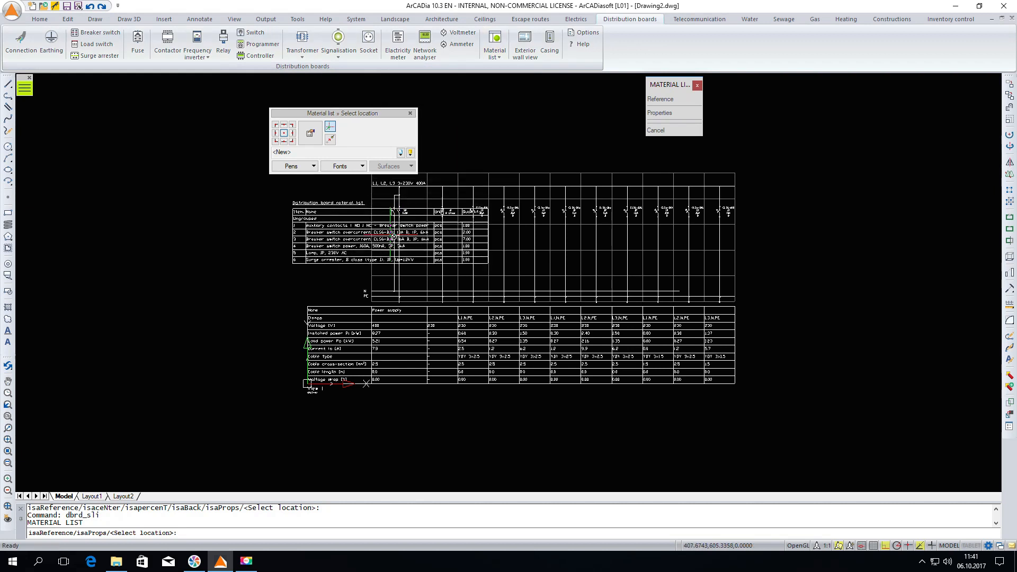
pyautogui.scroll(-2, 335, 254)
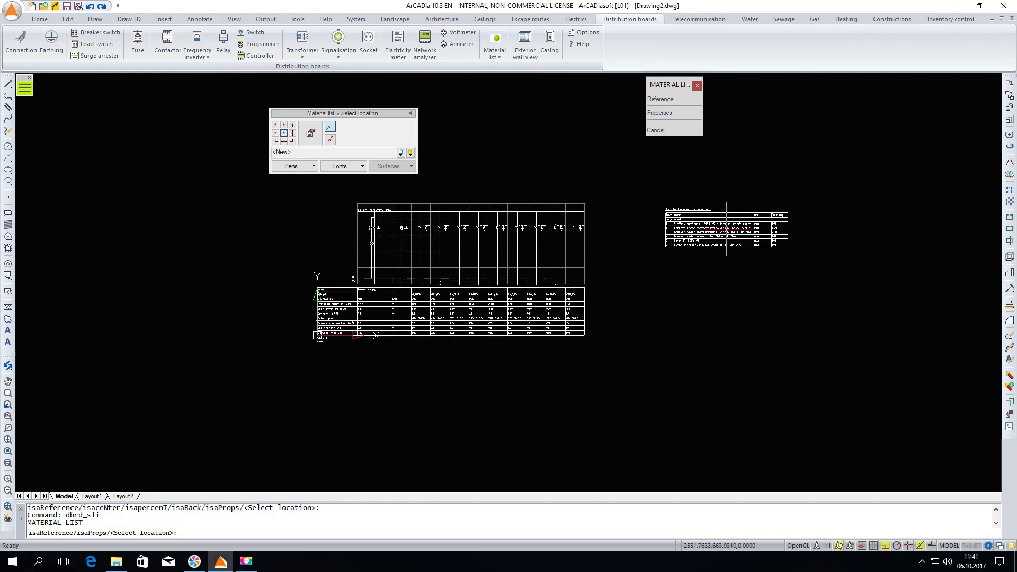
pyautogui.click(726, 229)
pyautogui.scroll(3, 728, 227)
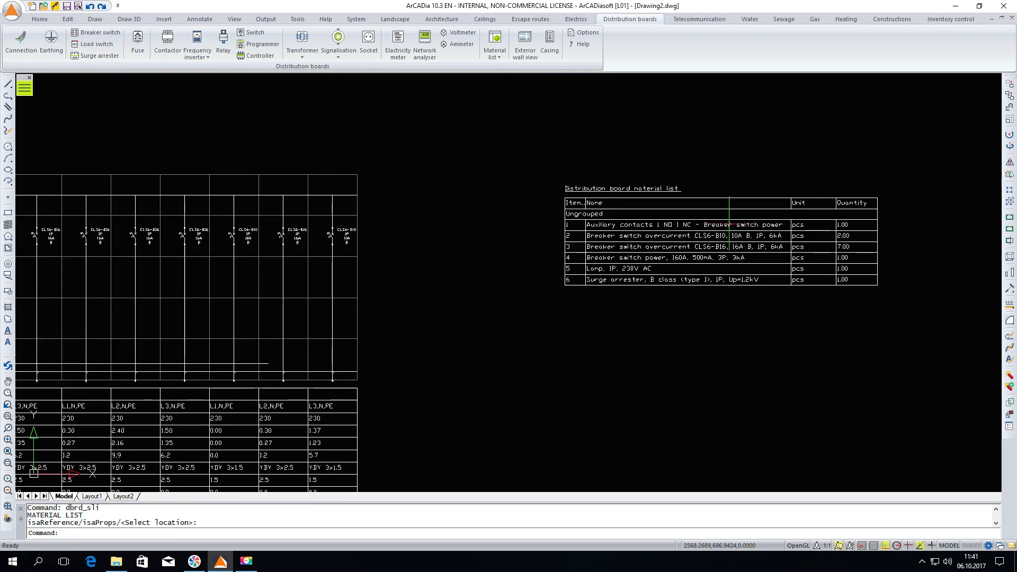
pyautogui.scroll(2, 729, 224)
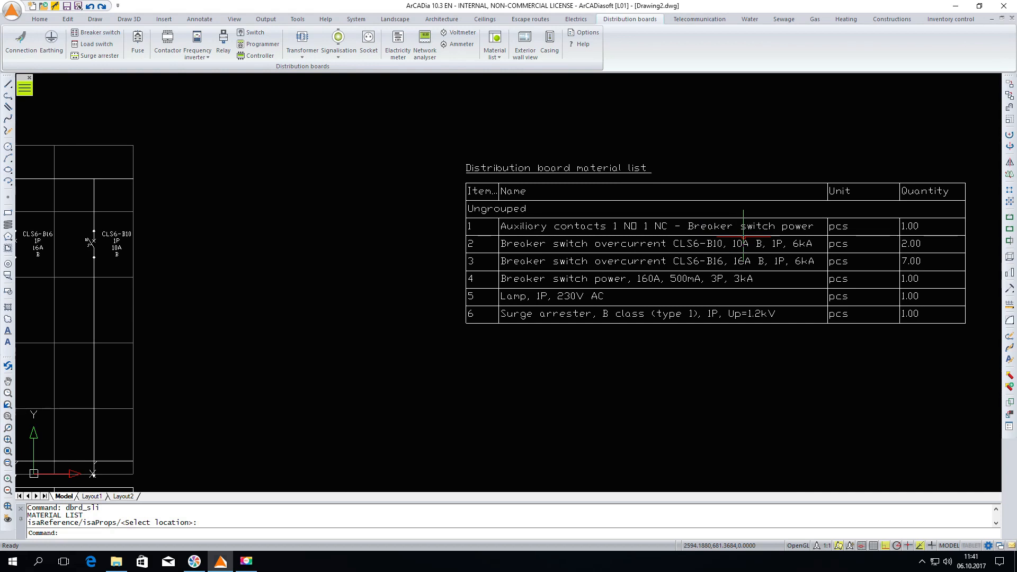
# Insert an exterior wall view below the material list, keeping centimetres as its drawing units
pyautogui.scroll(-2, 712, 263)
pyautogui.scroll(-3, 561, 183)
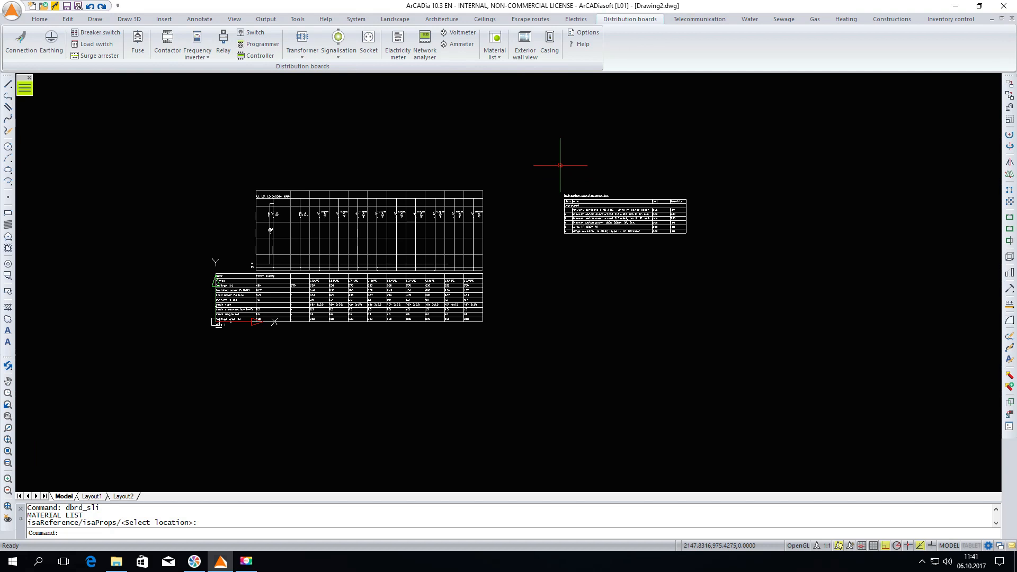
pyautogui.click(522, 45)
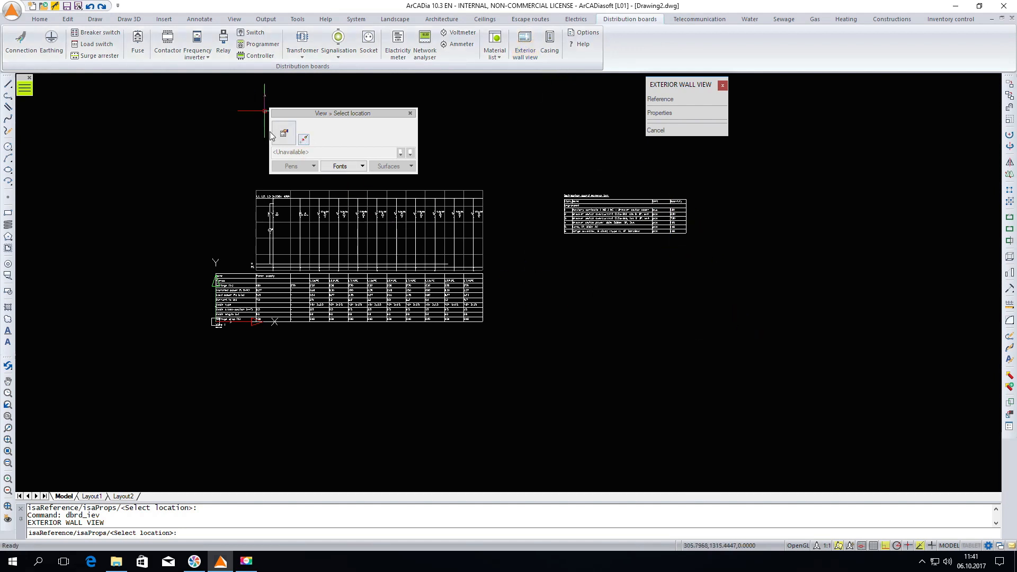
pyautogui.click(286, 135)
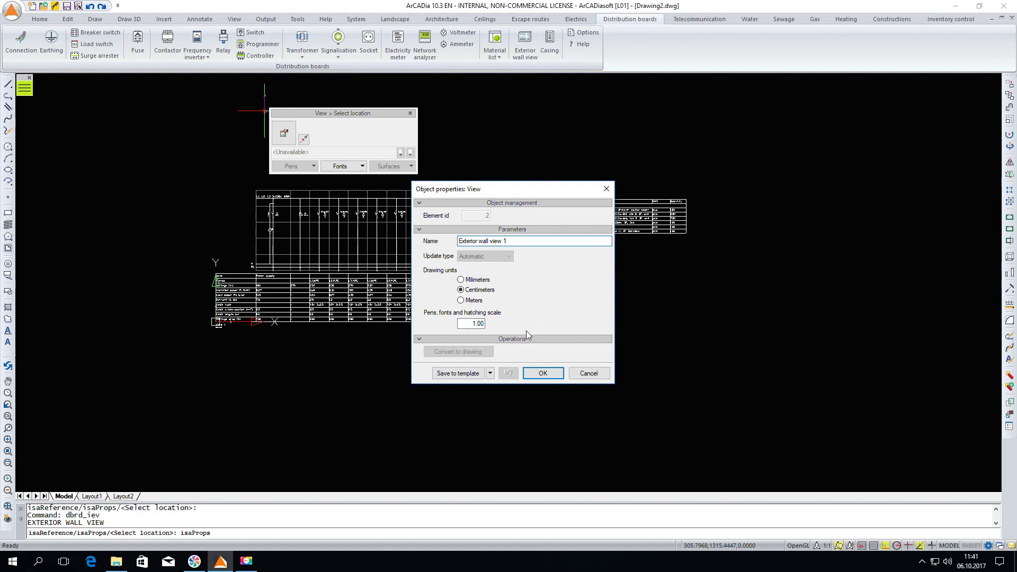
pyautogui.click(542, 372)
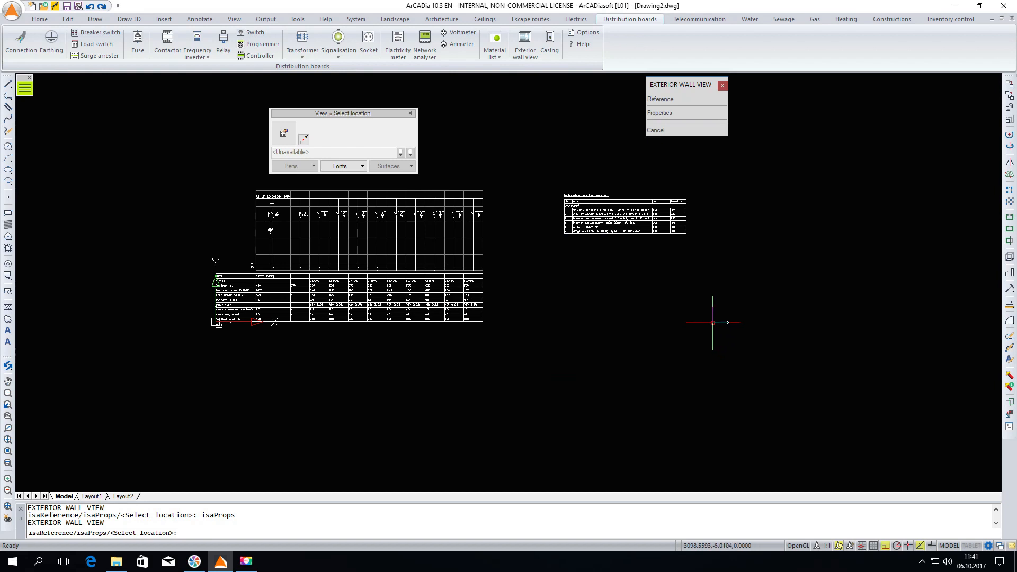
pyautogui.click(712, 323)
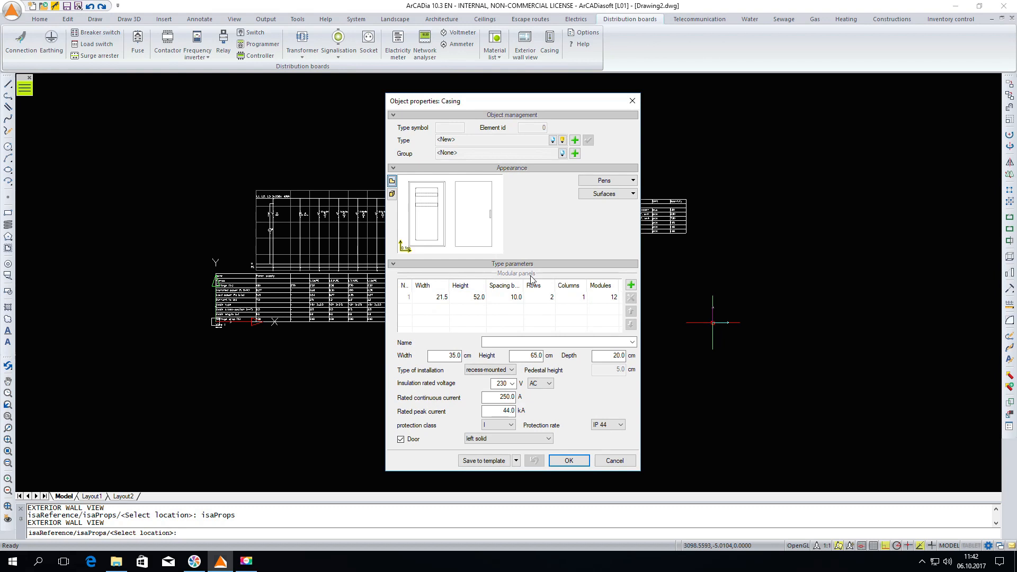
# Set the casing's modular panel to 28 cm width, 58 cm height, 15 cm spacing and 4 rows, and create the casing
pyautogui.doubleClick(429, 300)
pyautogui.write('28')
pyautogui.click(472, 302)
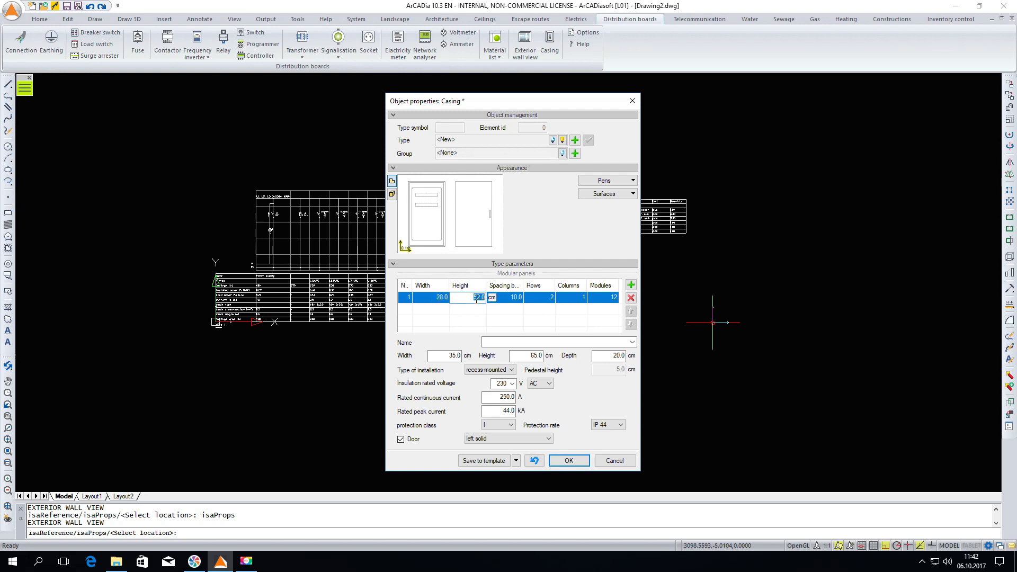
pyautogui.write('58')
pyautogui.click(511, 298)
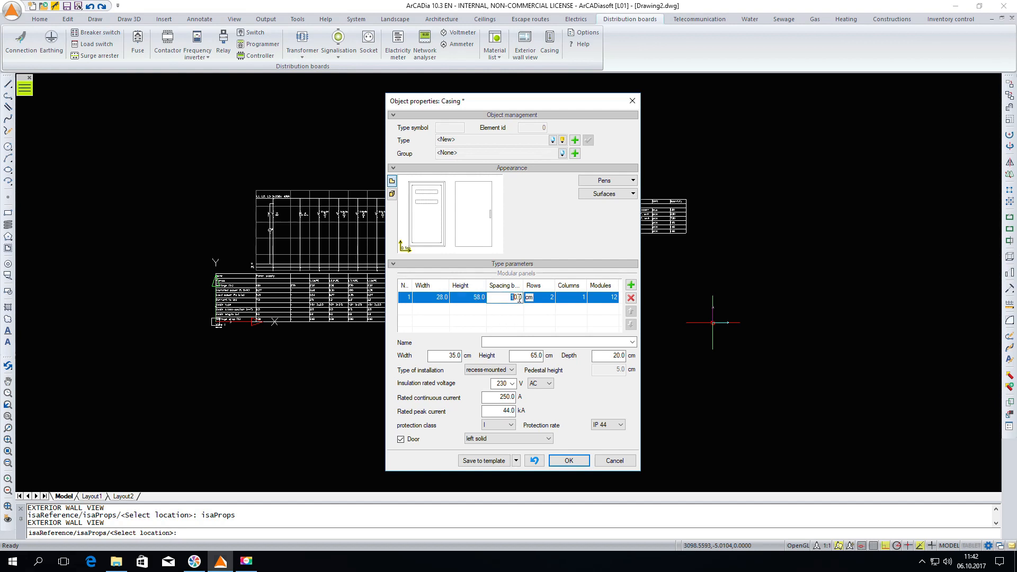
pyautogui.write('15')
pyautogui.click(540, 299)
pyautogui.write('4')
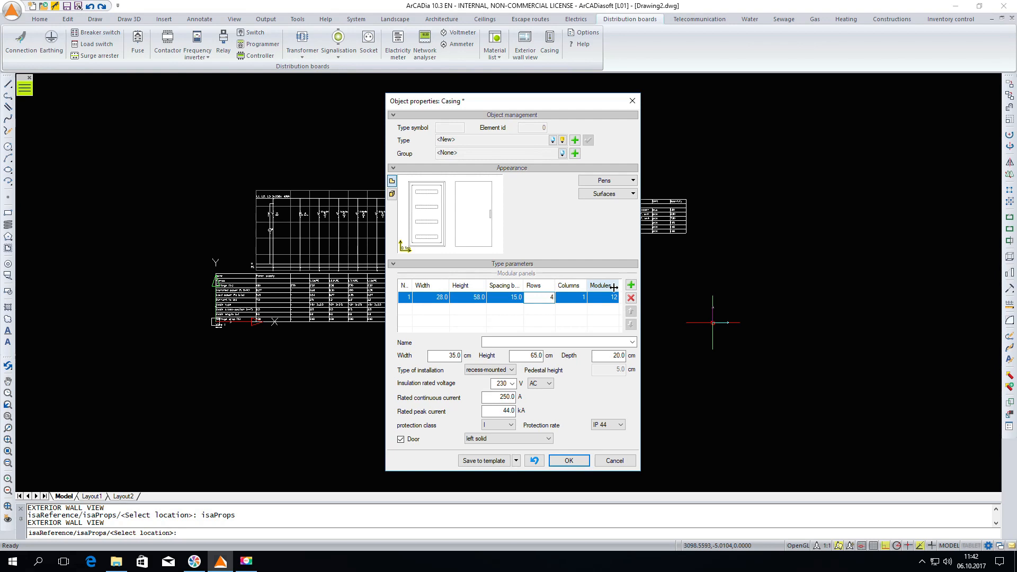
pyautogui.click(574, 460)
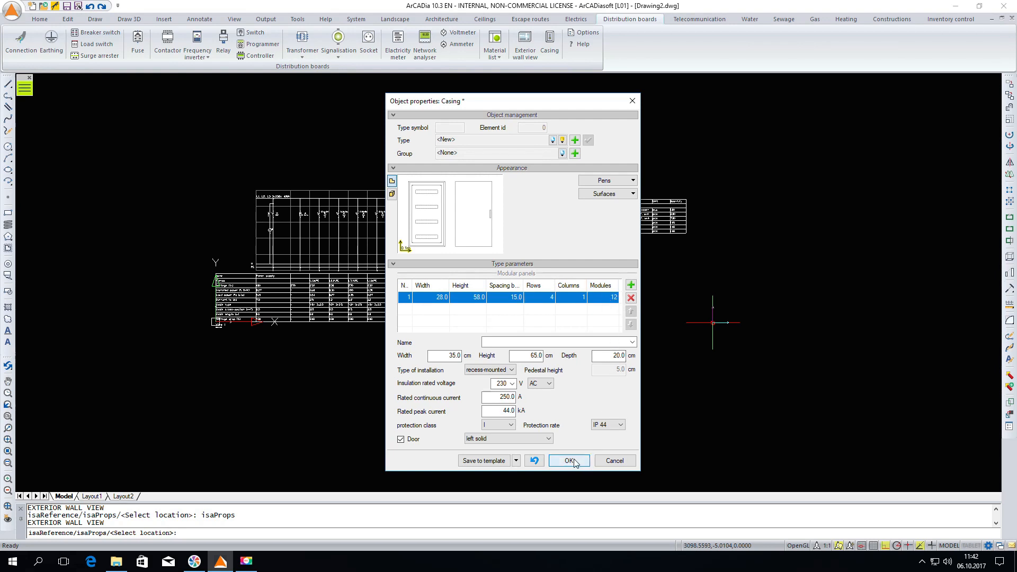
pyautogui.click(574, 458)
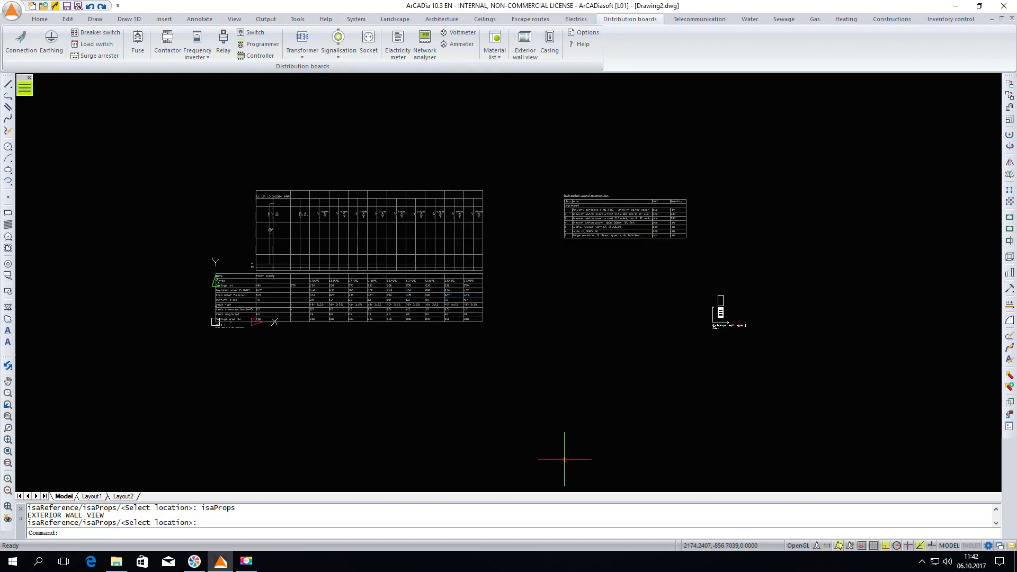
# Insert a distribution block at the left end of the casing's third rail
pyautogui.scroll(6, 717, 306)
pyautogui.scroll(3, 622, 297)
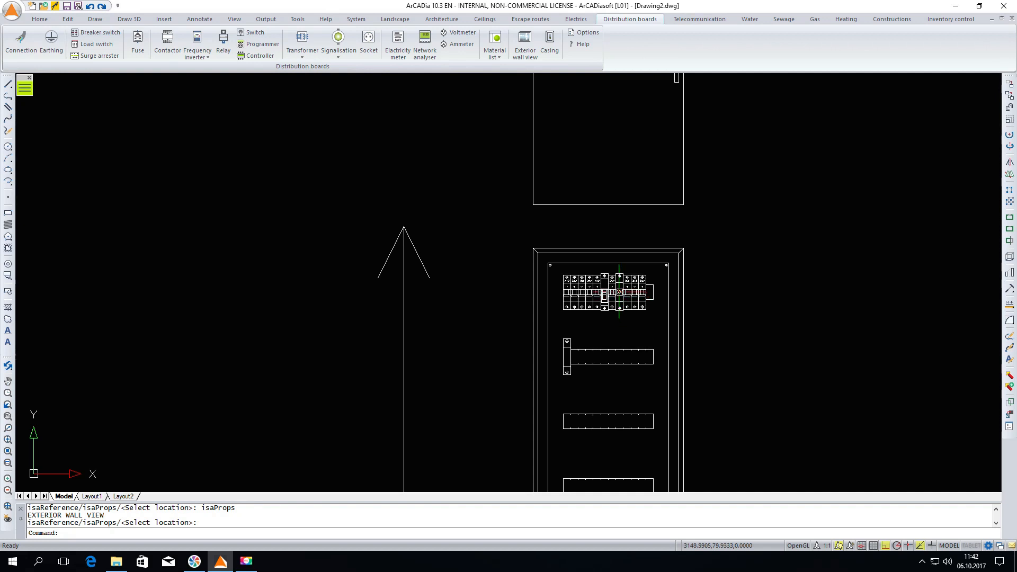
pyautogui.click(596, 264)
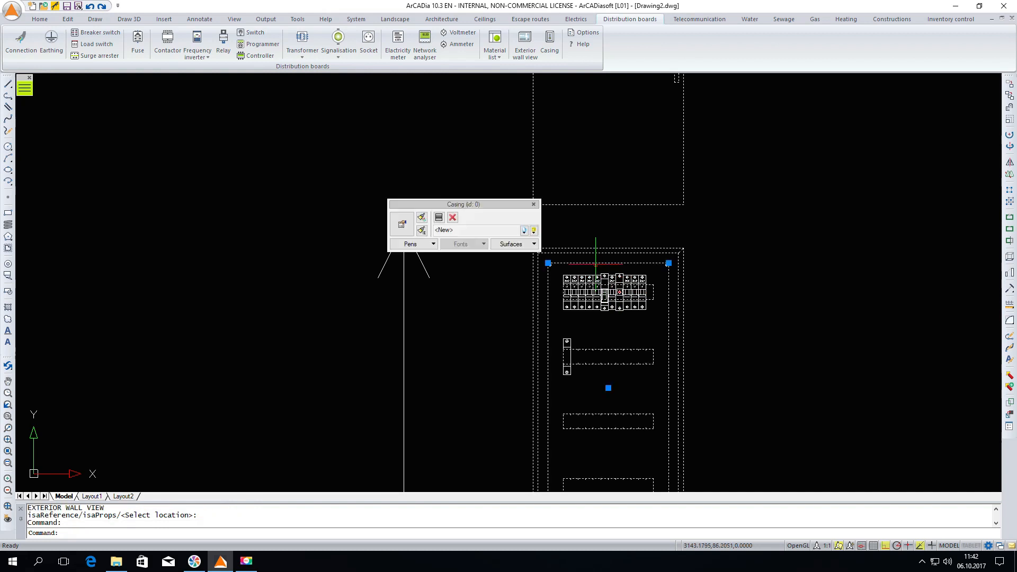
pyautogui.click(440, 220)
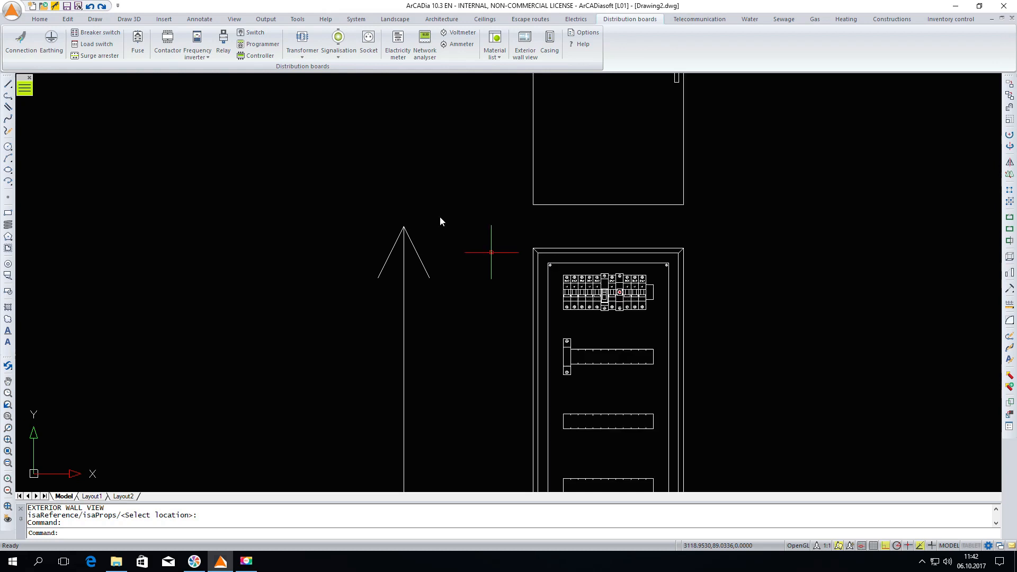
pyautogui.click(584, 423)
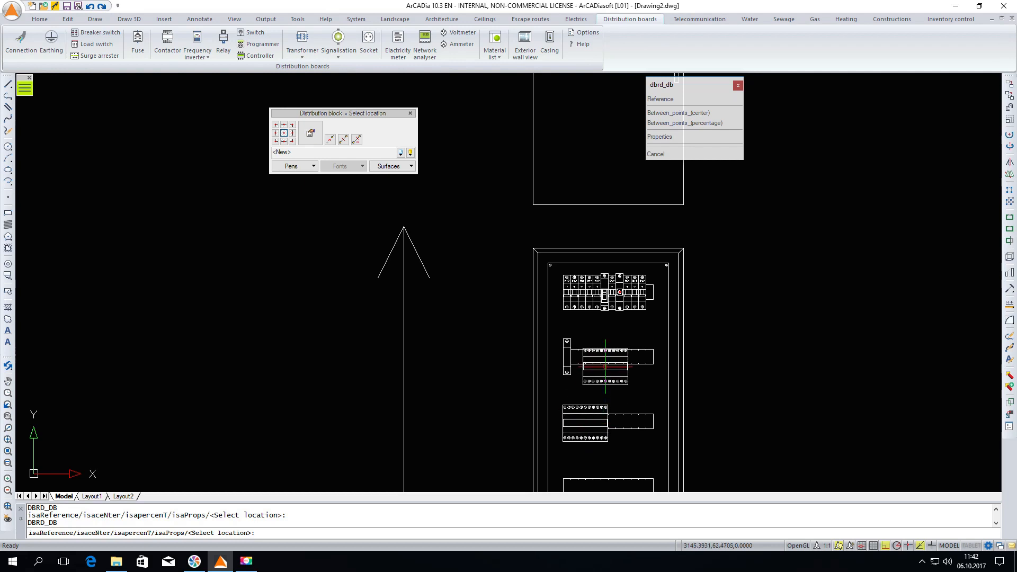
pyautogui.press('Escape')
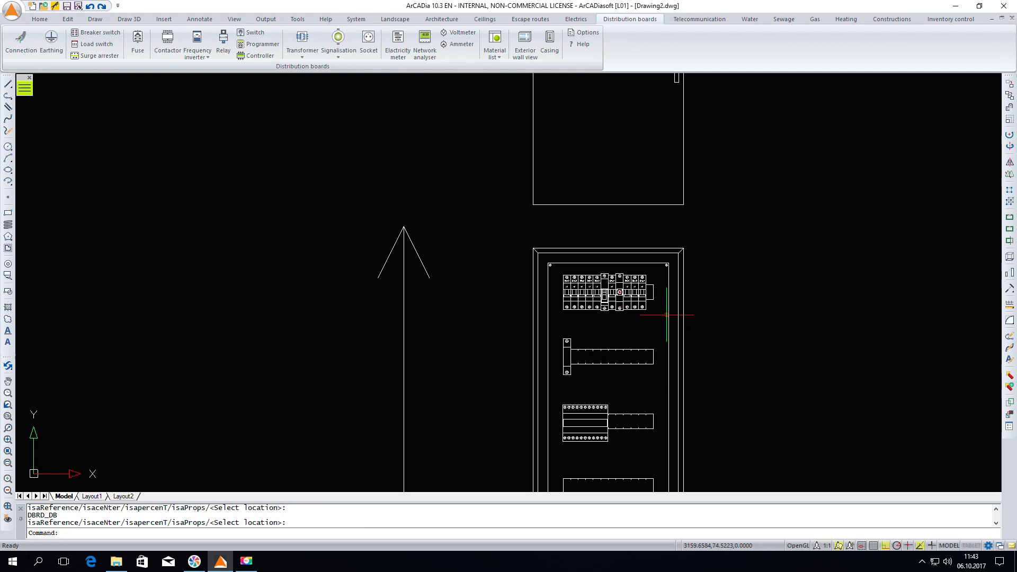
# Open the 3D view of the casing and move its window beside the exterior wall view drawing
pyautogui.scroll(-2, 667, 315)
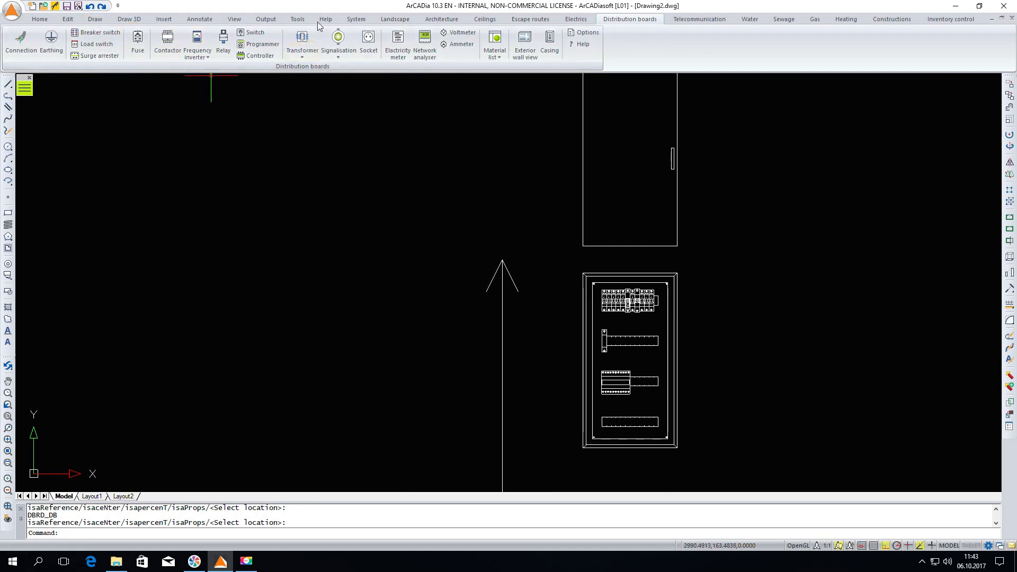
pyautogui.click(355, 19)
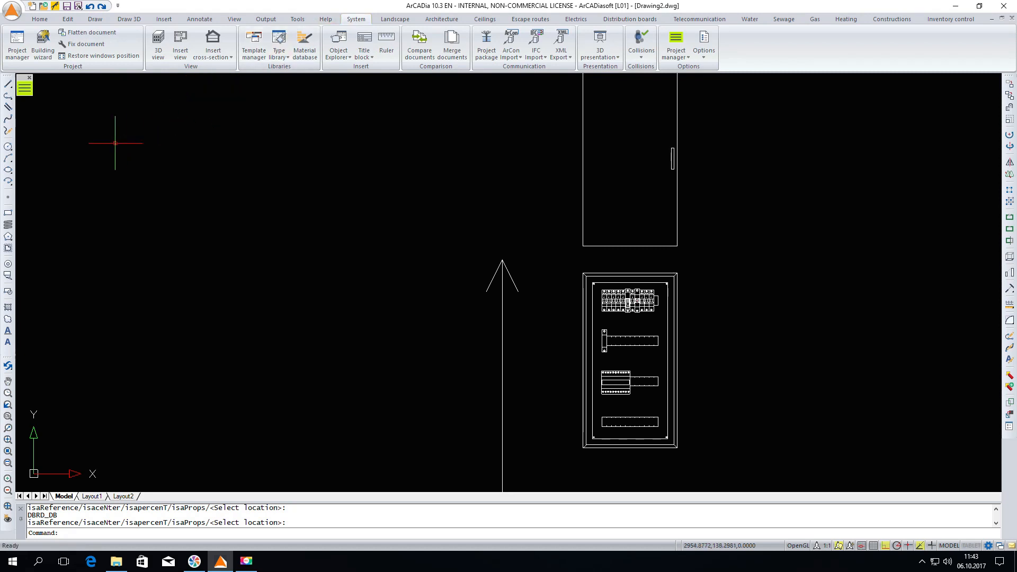
pyautogui.click(157, 45)
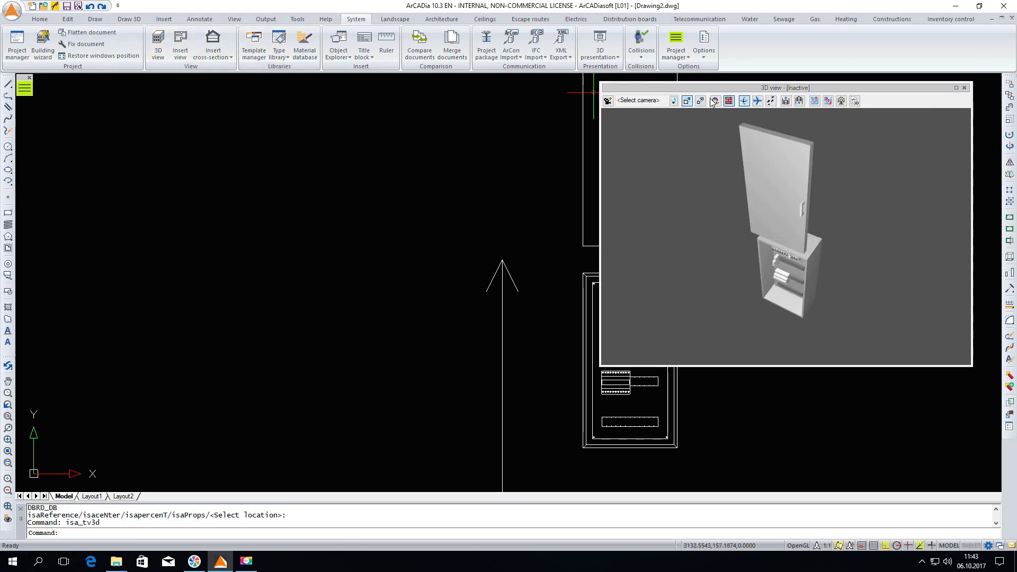
pyautogui.moveTo(699, 88); pyautogui.dragTo(197, 124)
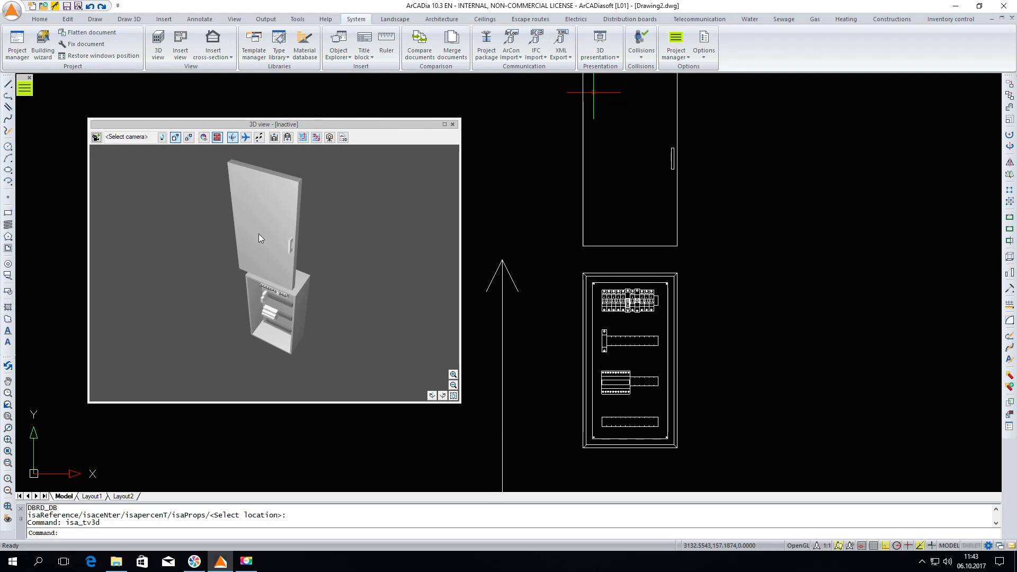
# Examine the casing in 3D from the front and above, up close on the top-rail devices and across all rails
pyautogui.moveTo(292, 308); pyautogui.dragTo(290, 254)
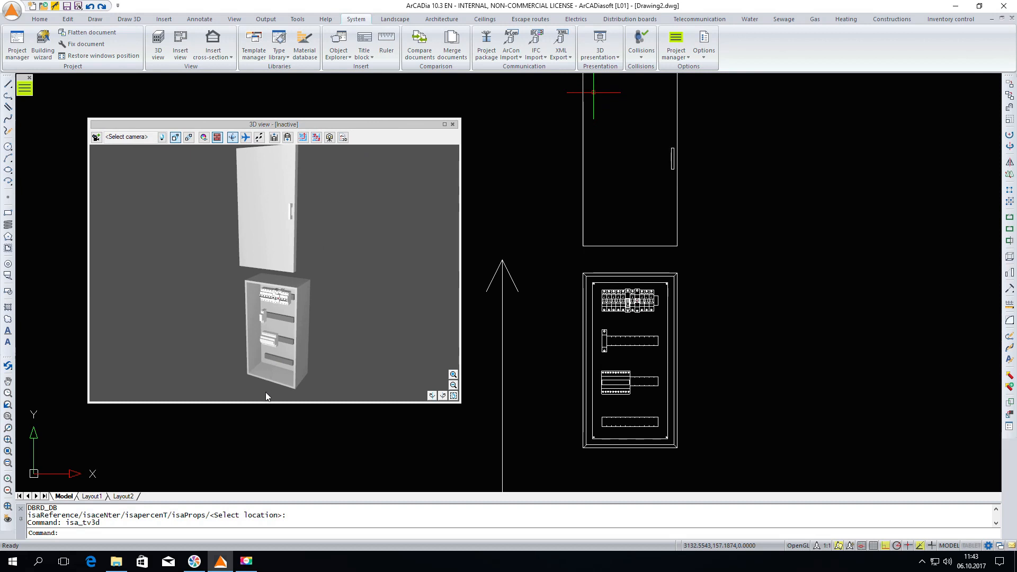
pyautogui.scroll(1, 281, 370)
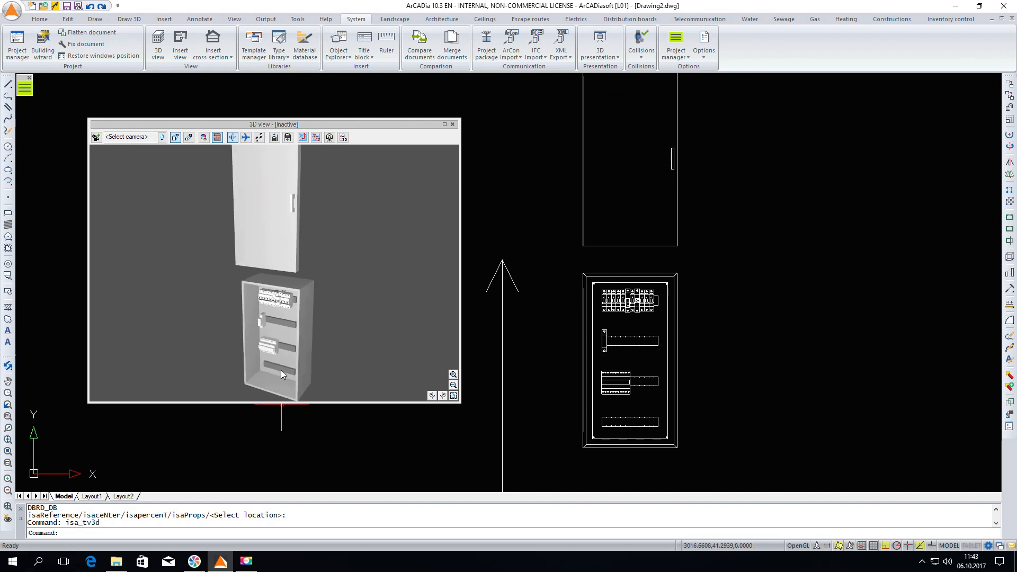
pyautogui.scroll(4, 280, 370)
pyautogui.moveTo(280, 369); pyautogui.dragTo(319, 327)
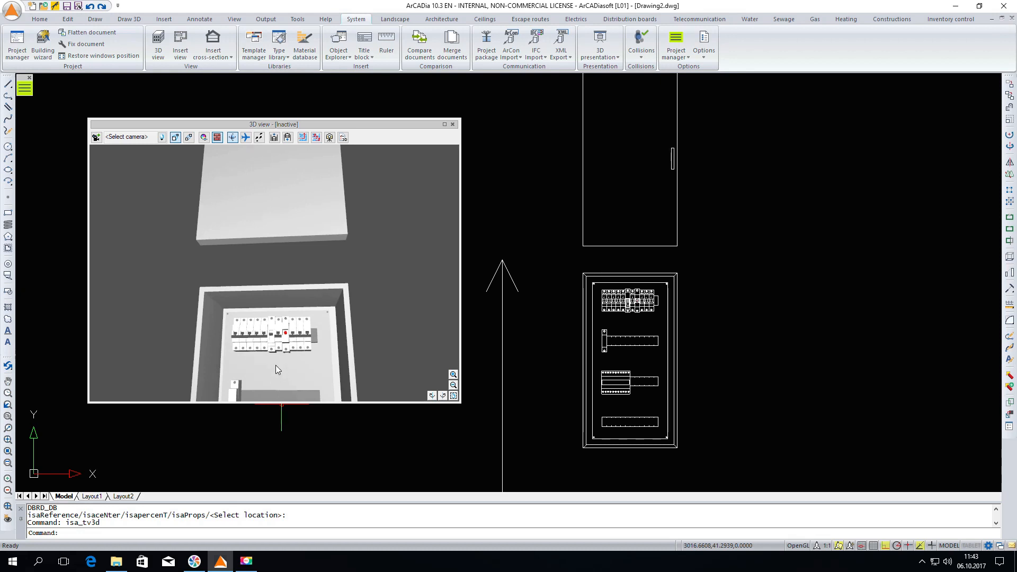
pyautogui.scroll(2, 275, 368)
pyautogui.scroll(1, 281, 338)
pyautogui.moveTo(282, 314)
pyautogui.mouseDown()
pyautogui.moveTo(291, 277)
pyautogui.moveTo(282, 334)
pyautogui.mouseUp()
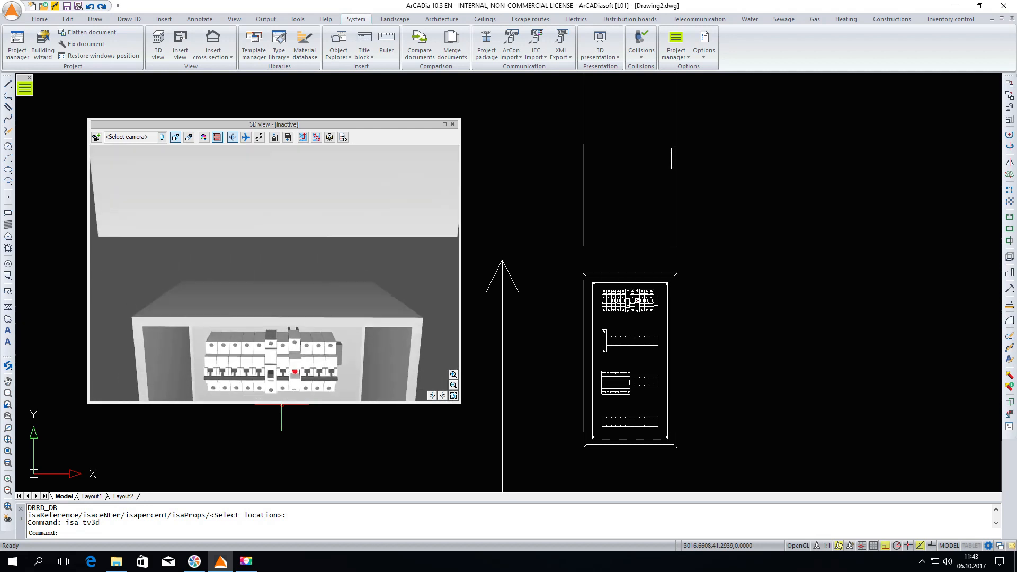
pyautogui.moveTo(283, 280); pyautogui.dragTo(285, 288)
pyautogui.scroll(-3, 284, 287)
pyautogui.moveTo(275, 345); pyautogui.dragTo(294, 247, button='middle')
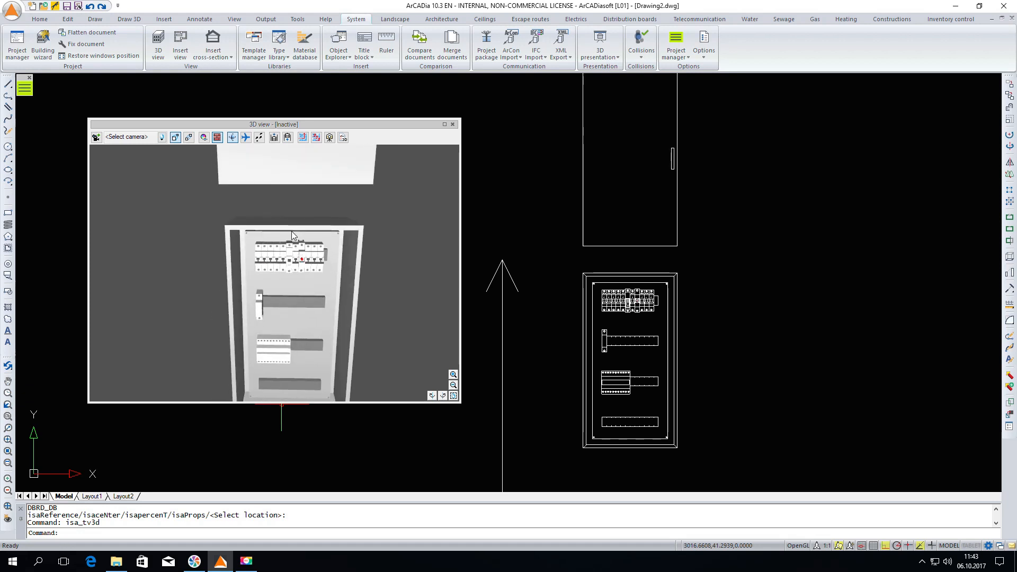